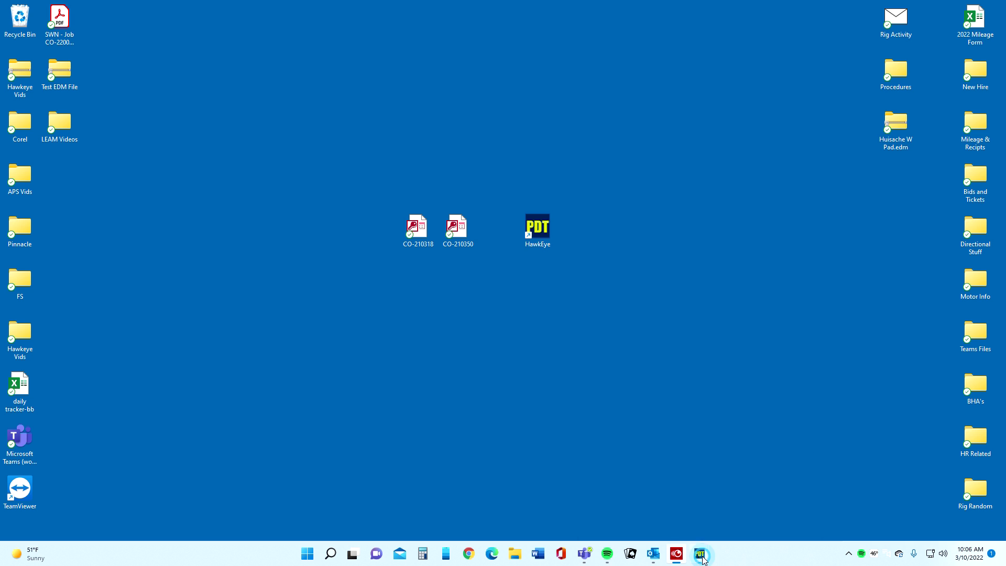
Open the Daily BHAs module from HawkEye, and minimize both windows to reach the desktop.
left_click(648, 498)
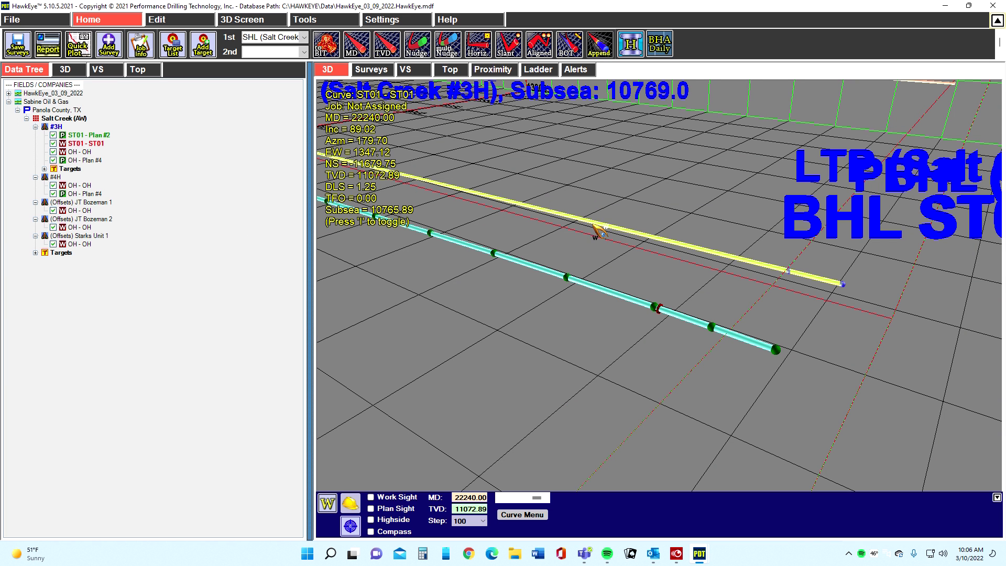
scroll(696, 227, "up", 1)
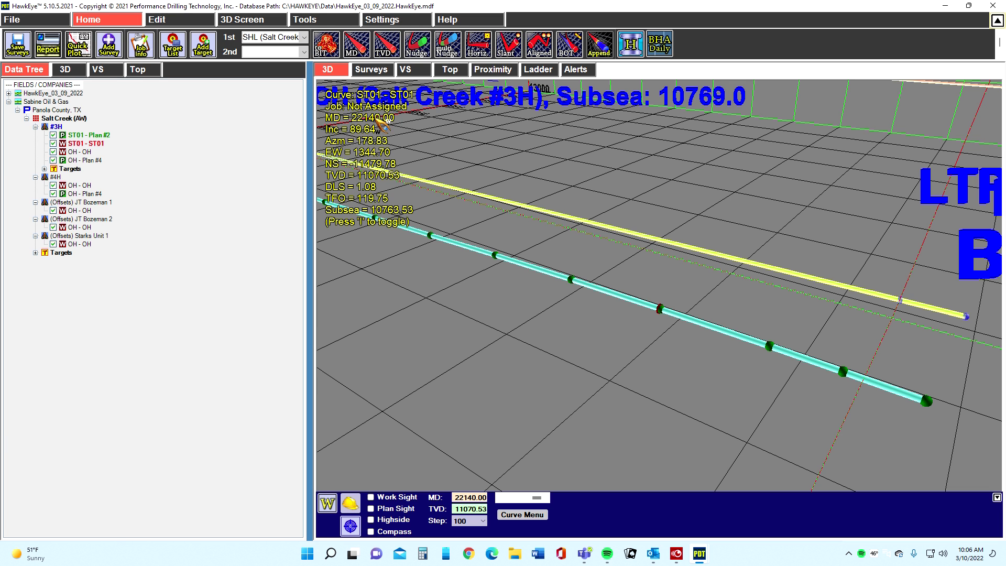
left_click(660, 44)
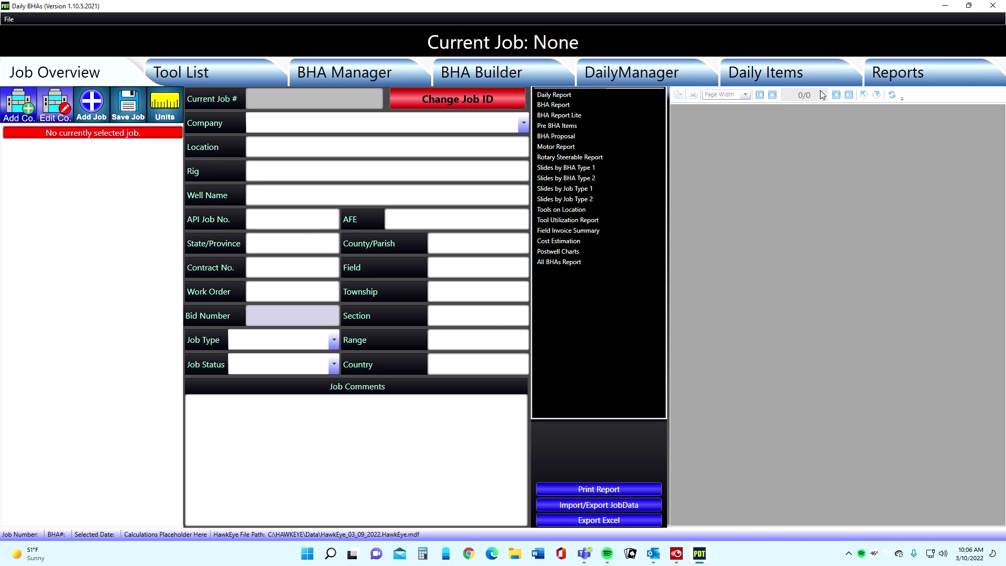
left_click(947, 8)
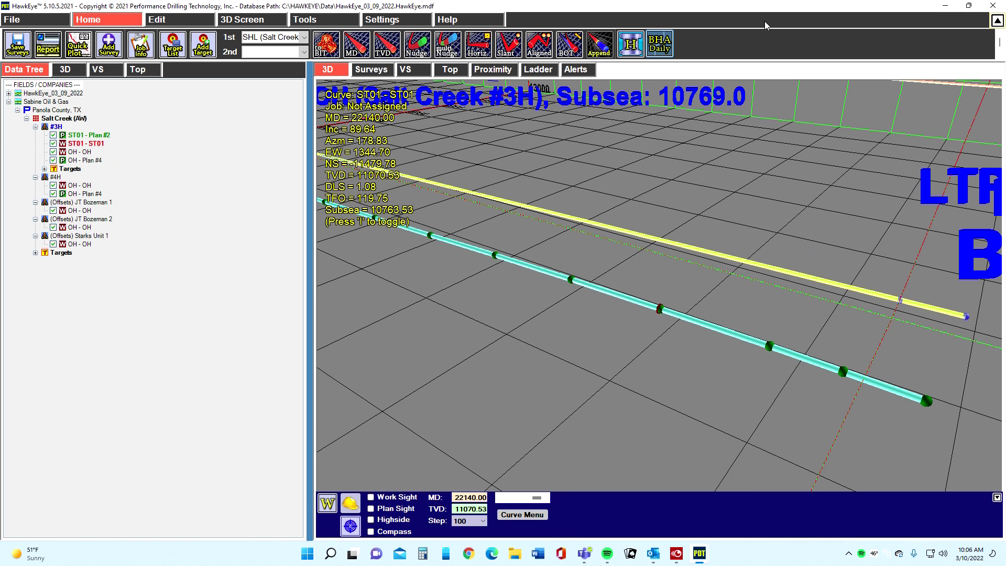
left_click(946, 6)
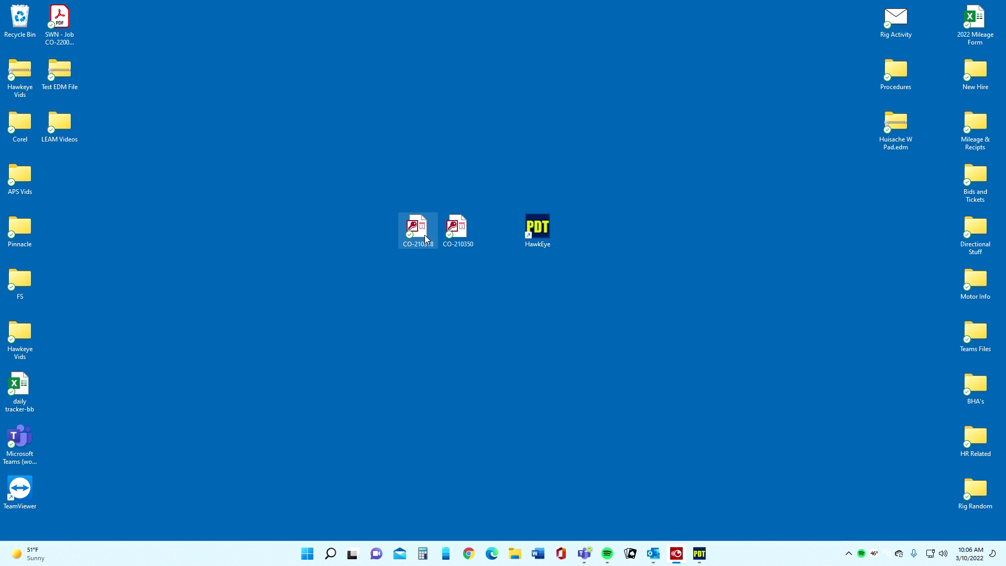
Copy the CO-210318 and CO-210350 database files from the desktop.
left_click_drag(402, 190, 473, 242)
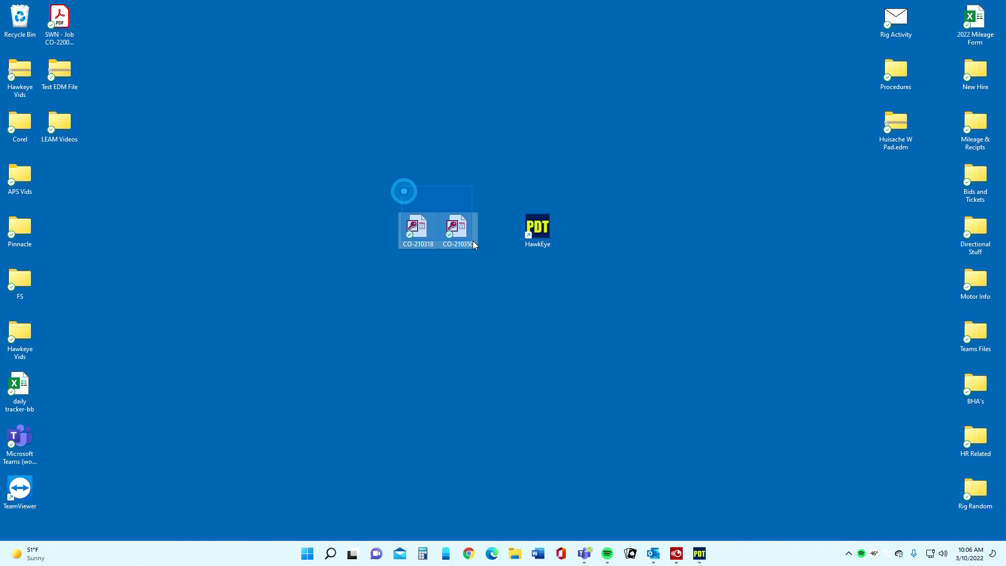
right_click(470, 231)
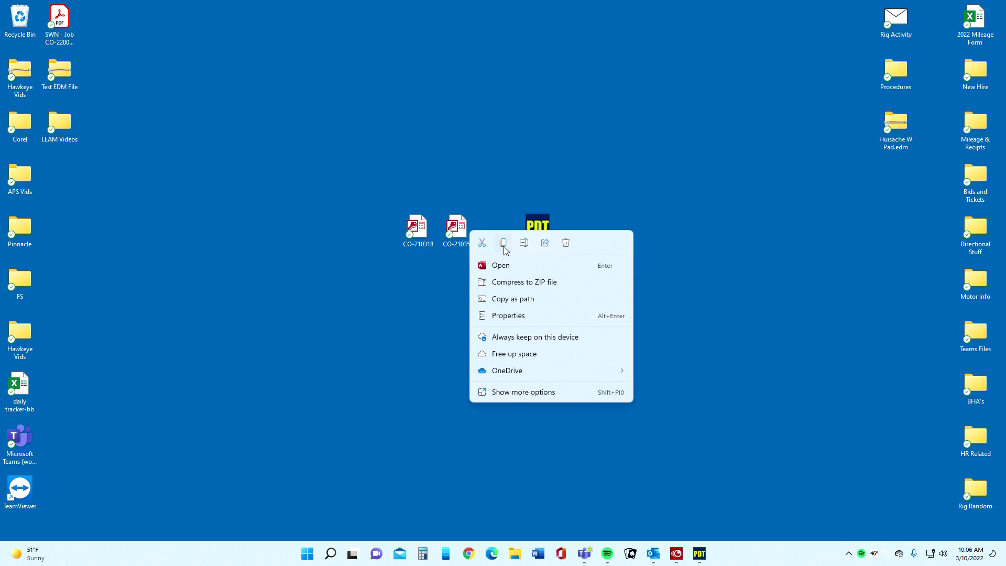
left_click(502, 245)
Browse in File Explorer to the HawkEye Data folder on the C: drive.
left_click(515, 550)
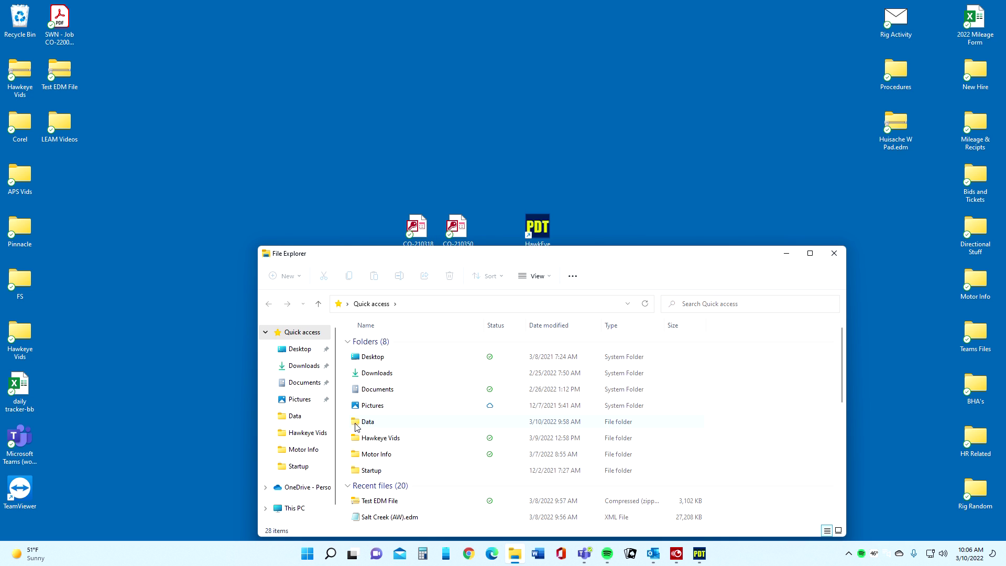
scroll(330, 472, "down", 1)
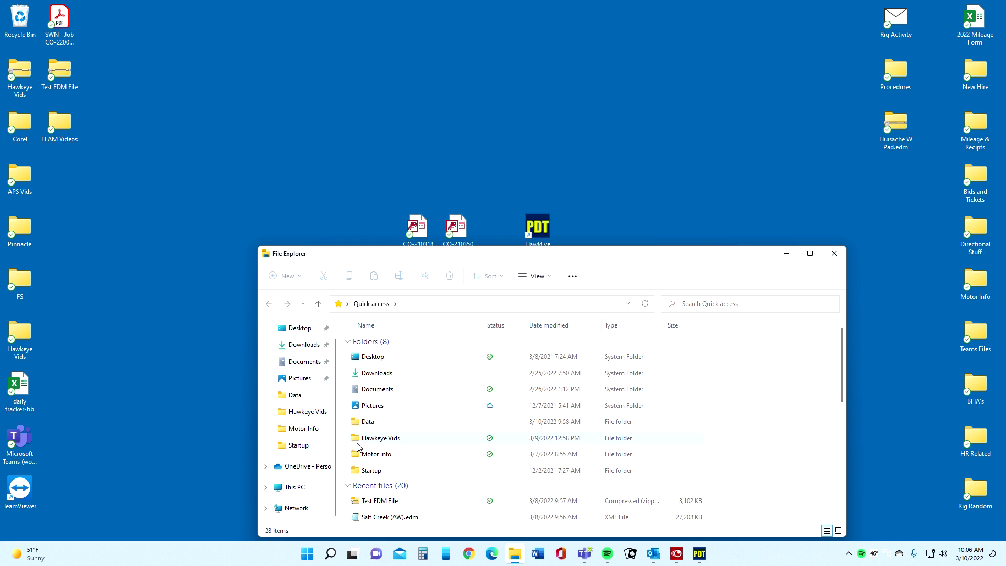
left_click(304, 489)
left_click(576, 430)
double_click(576, 430)
double_click(372, 371)
scroll(517, 436, "down", 8)
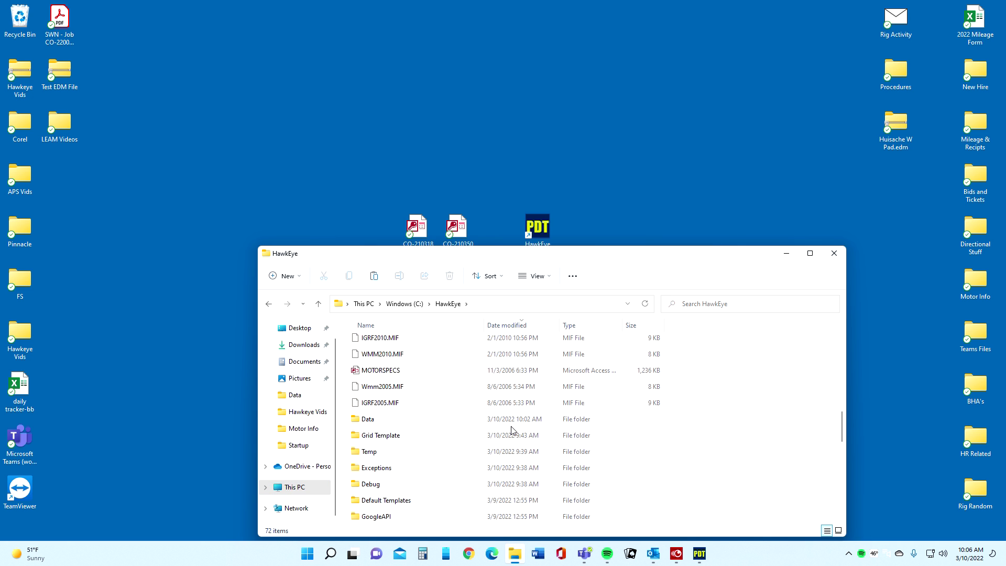
double_click(375, 422)
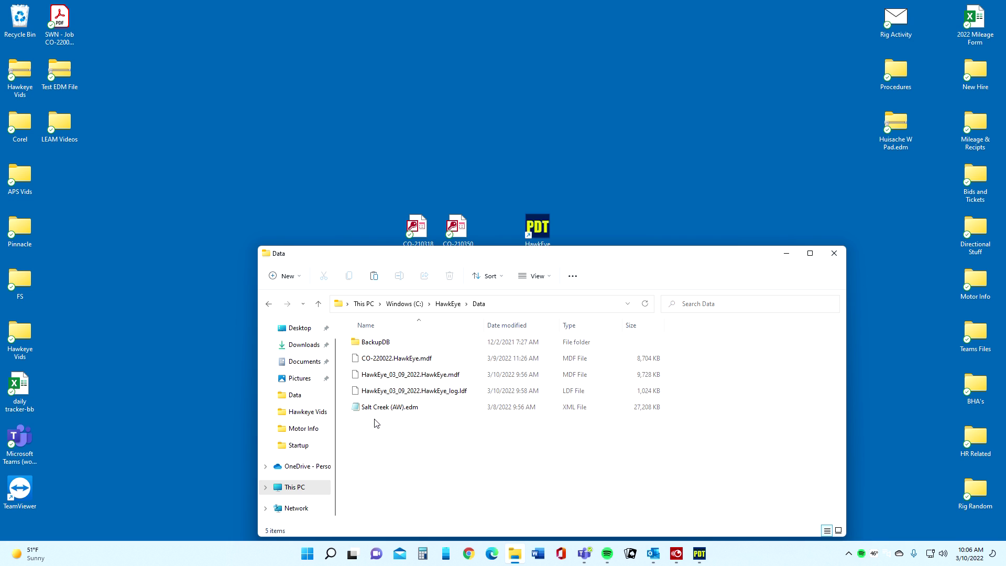
Paste the two copied database files into the Data folder and close File Explorer.
right_click(408, 458)
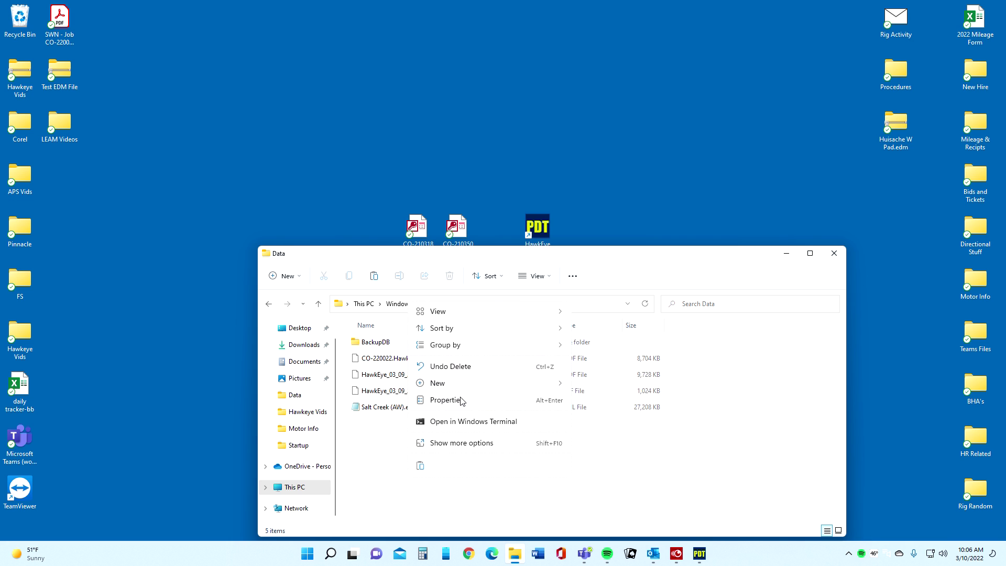
left_click(420, 465)
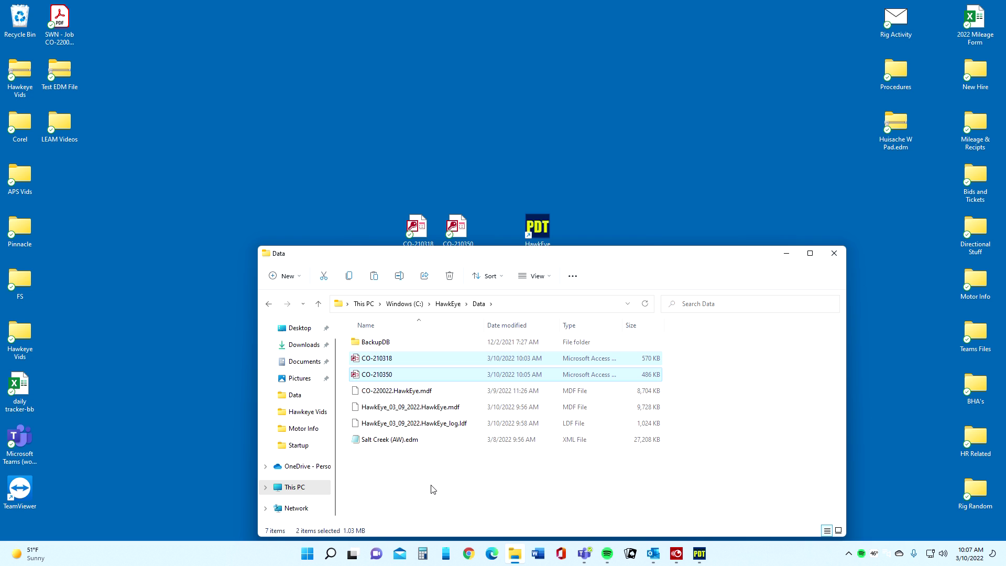
left_click(831, 253)
Switch to Daily BHAs, start a WinSurv2 .mdb database import and choose CO-210318 as the source file.
mouse_move(699, 554)
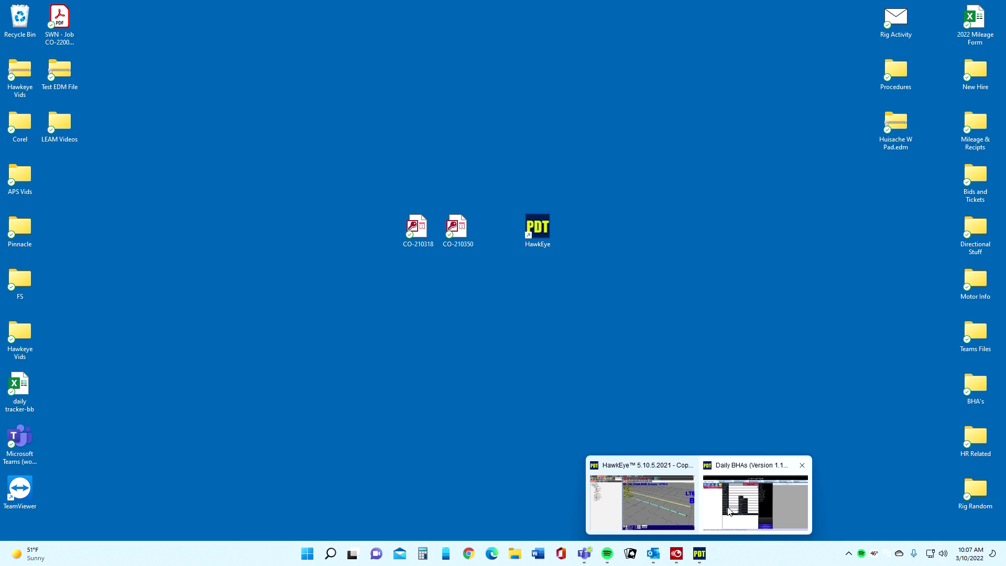
left_click(754, 495)
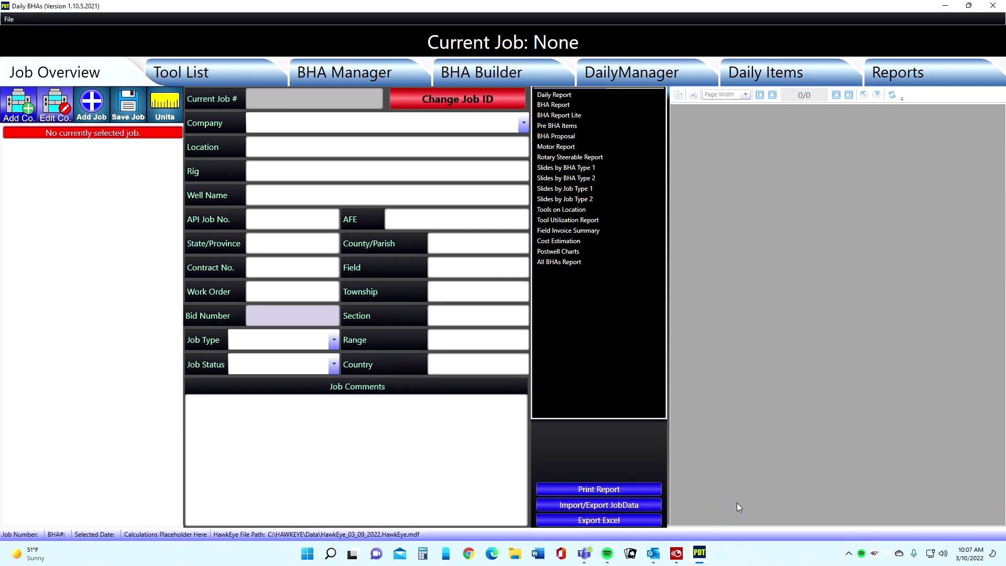
left_click(9, 20)
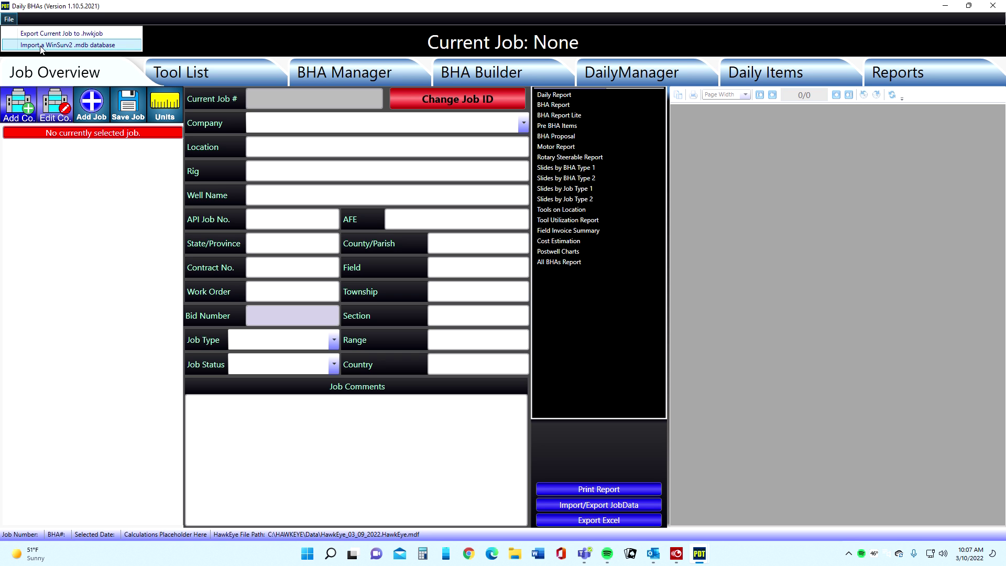
left_click(67, 45)
left_click(667, 196)
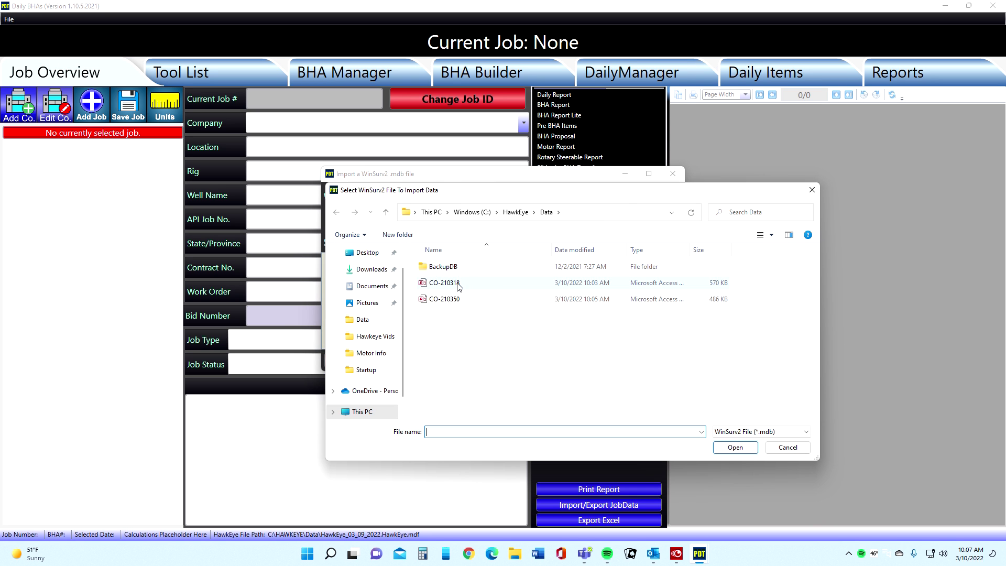
left_click(461, 285)
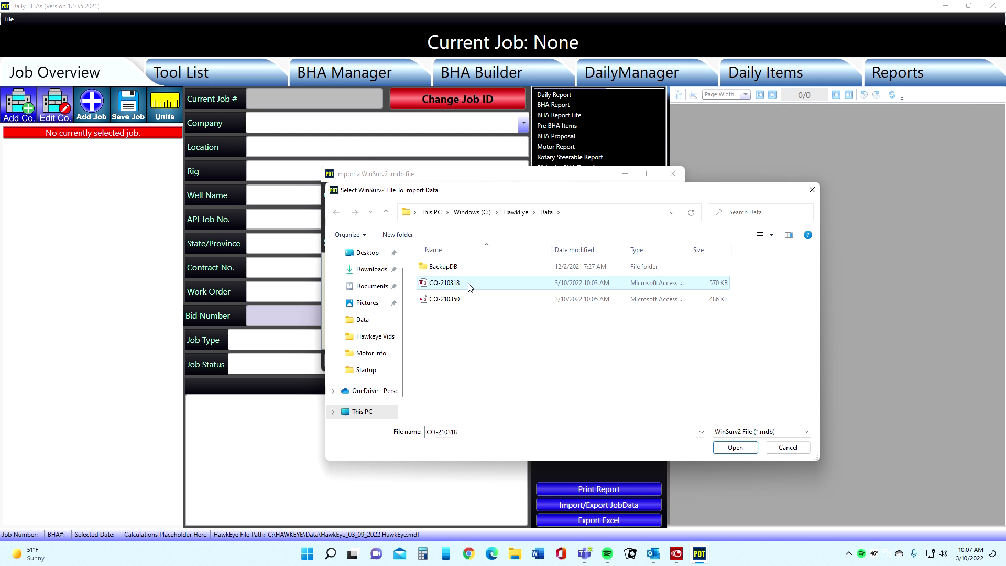
left_click(735, 451)
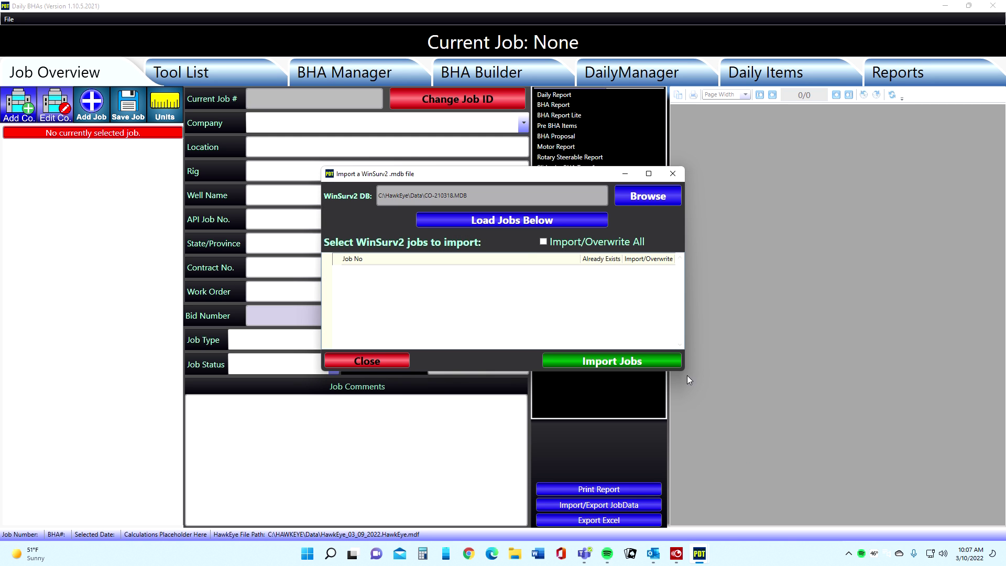
Load the jobs from CO-210318, import them all with Import/Overwrite All enabled, and close the import window.
left_click(504, 221)
left_click(543, 242)
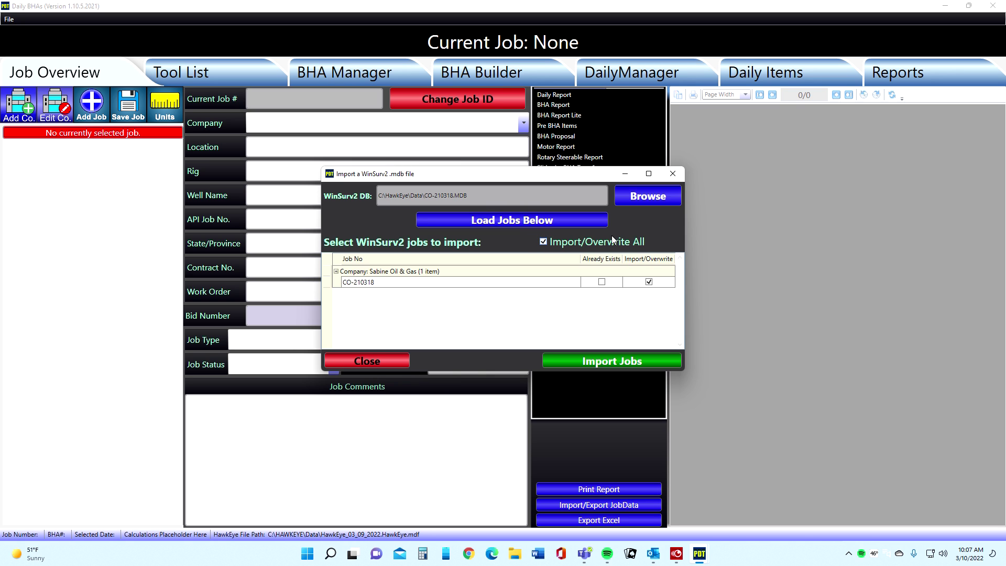
left_click(594, 362)
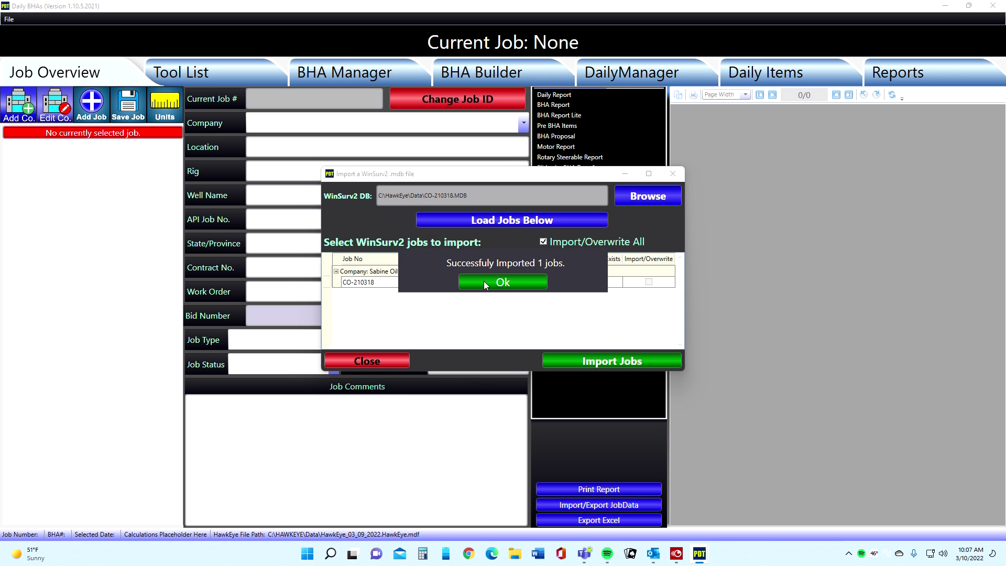
left_click(483, 280)
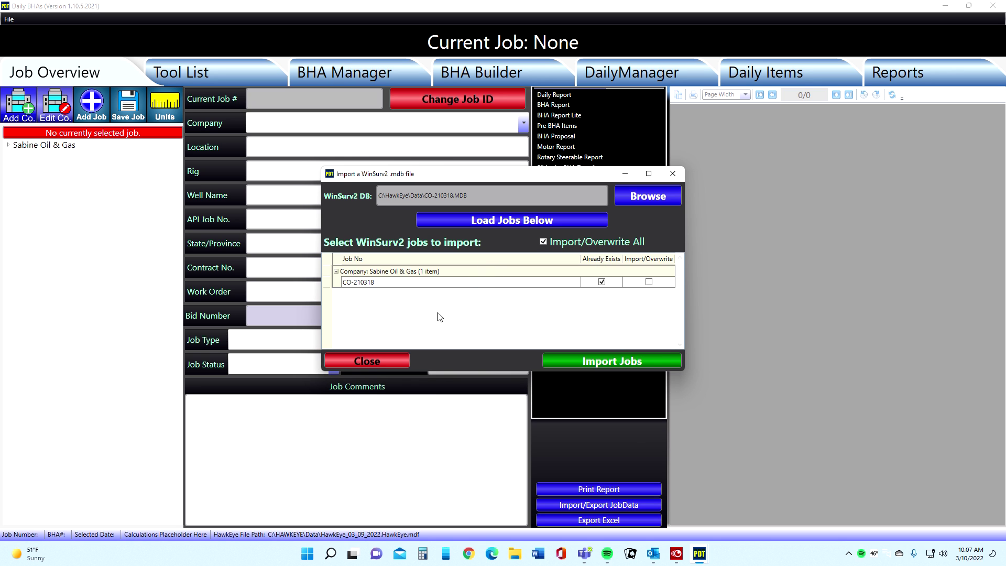
left_click(386, 360)
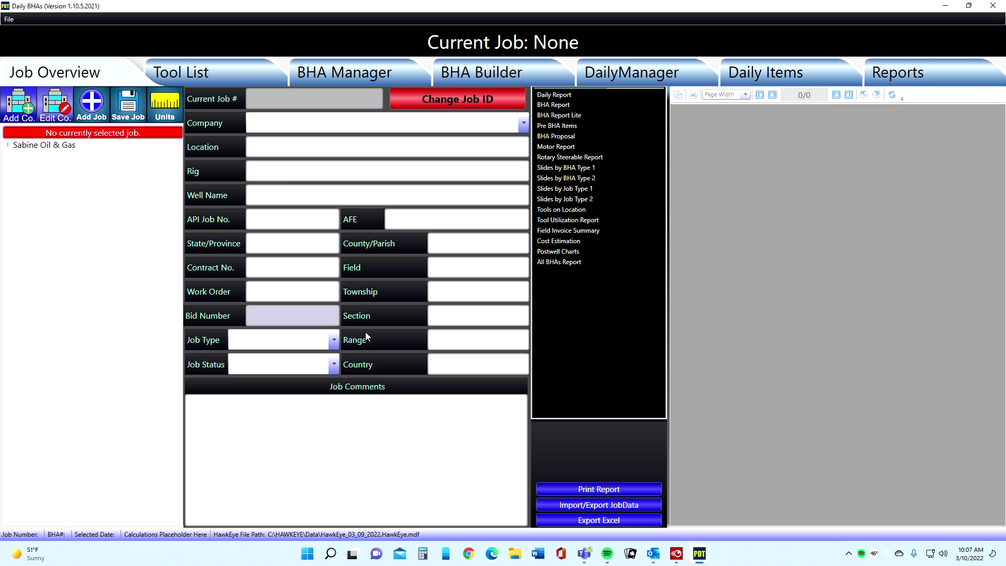
Close Daily BHAs and reopen it from HawkEye.
left_click(993, 5)
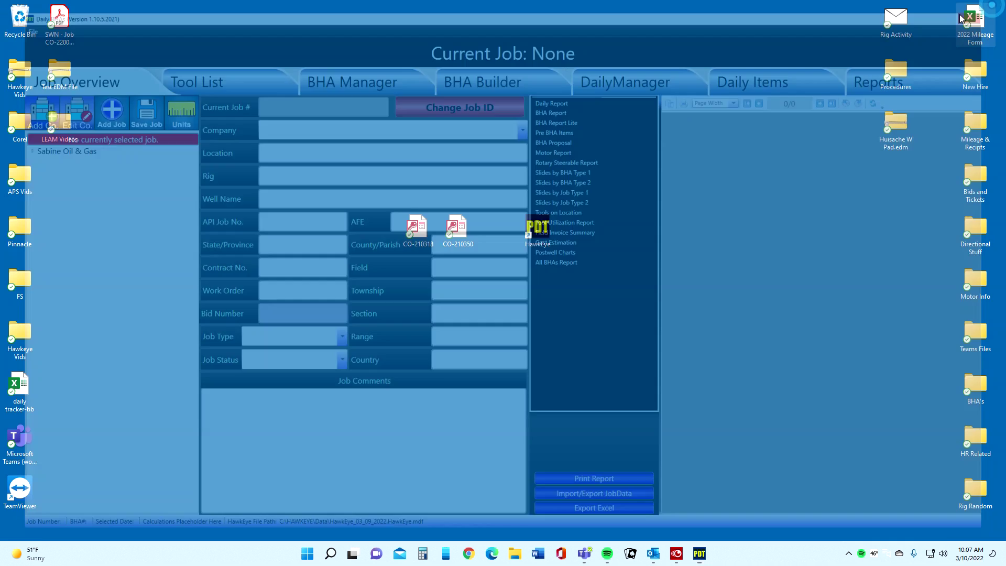
left_click(699, 553)
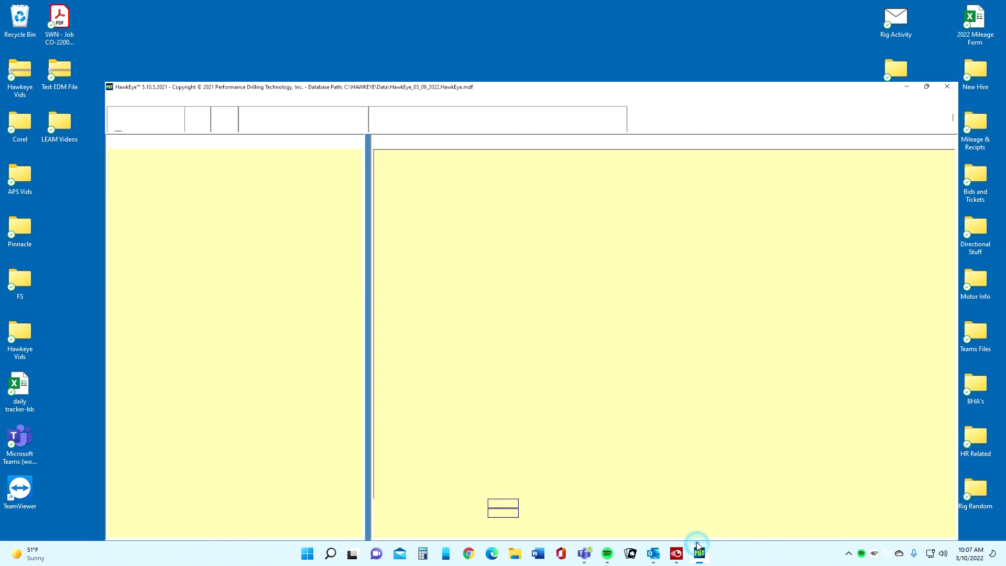
left_click(672, 46)
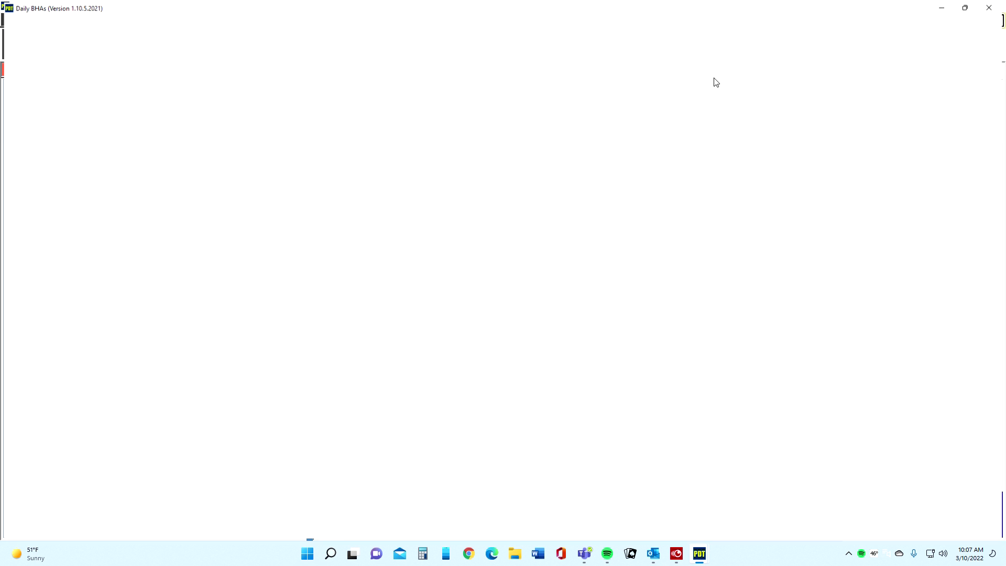
Start another WinSurv2 .mdb database import and choose CO-210350 as the source file.
left_click(9, 18)
left_click(33, 46)
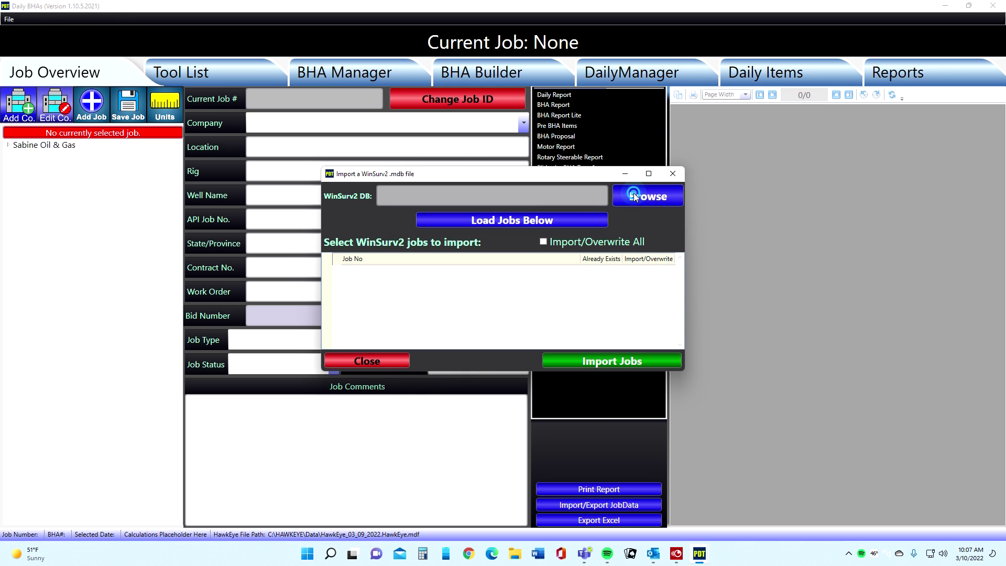
left_click(648, 196)
left_click(456, 300)
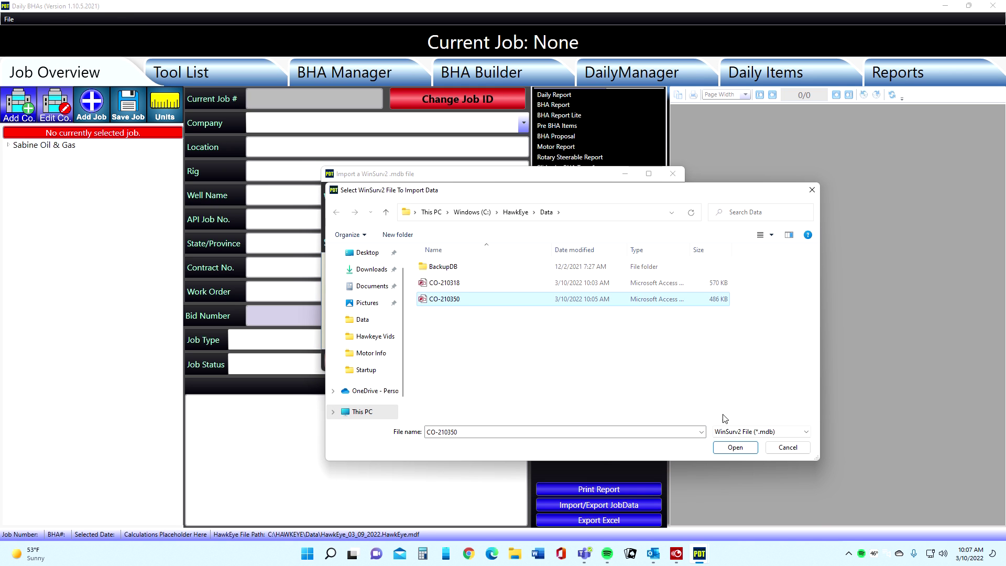
left_click(736, 448)
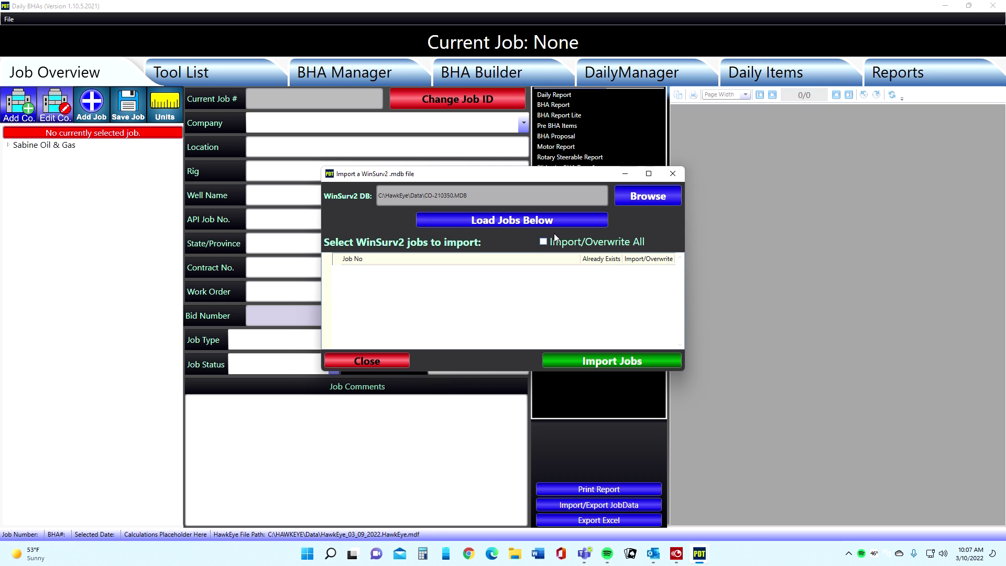
Load the jobs from CO-210350 and import them all with Import/Overwrite All enabled.
left_click(570, 219)
left_click(548, 244)
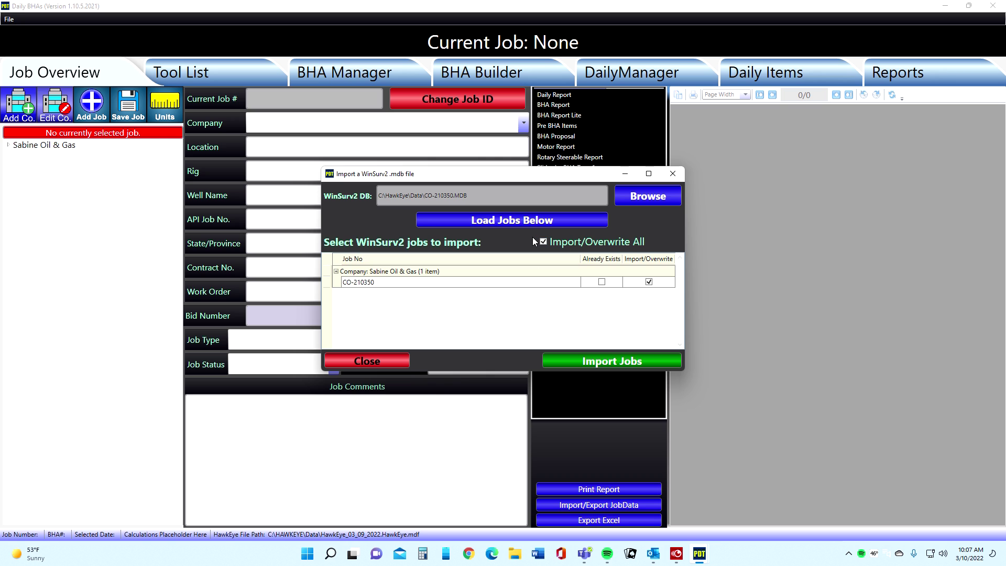
left_click(579, 361)
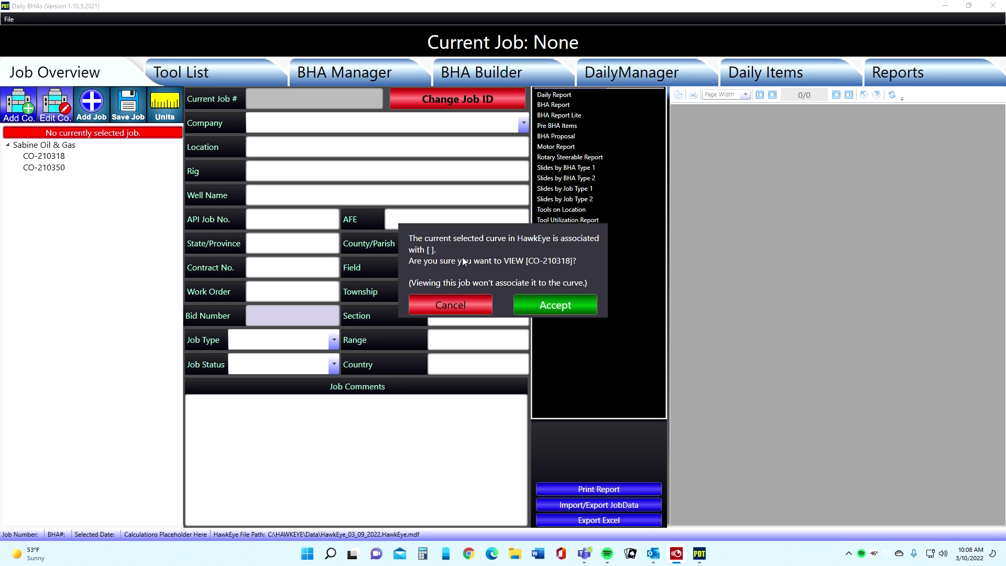
Accept viewing job CO-210318 and examine its daily records, BHA data and tool list.
left_click(560, 306)
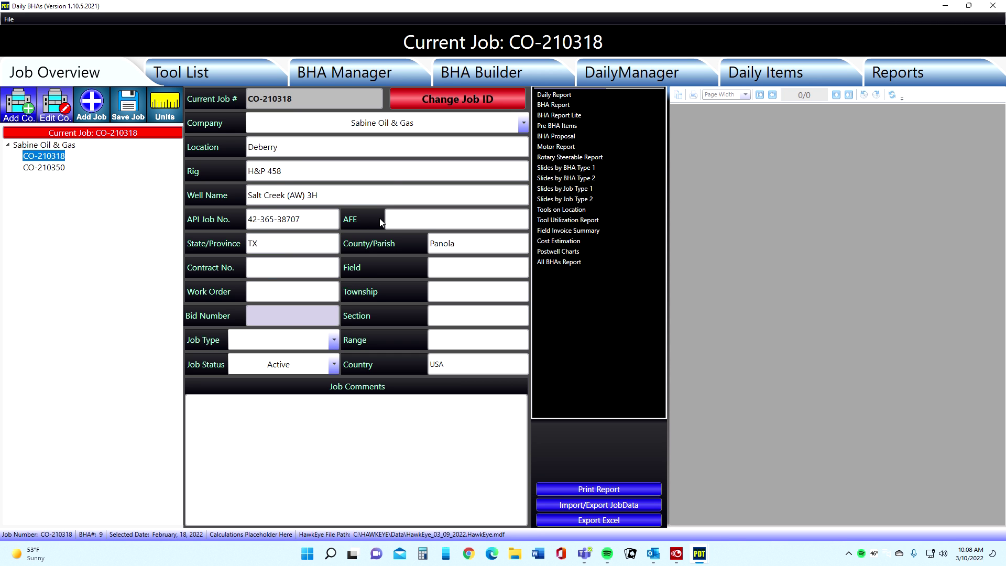
left_click(674, 76)
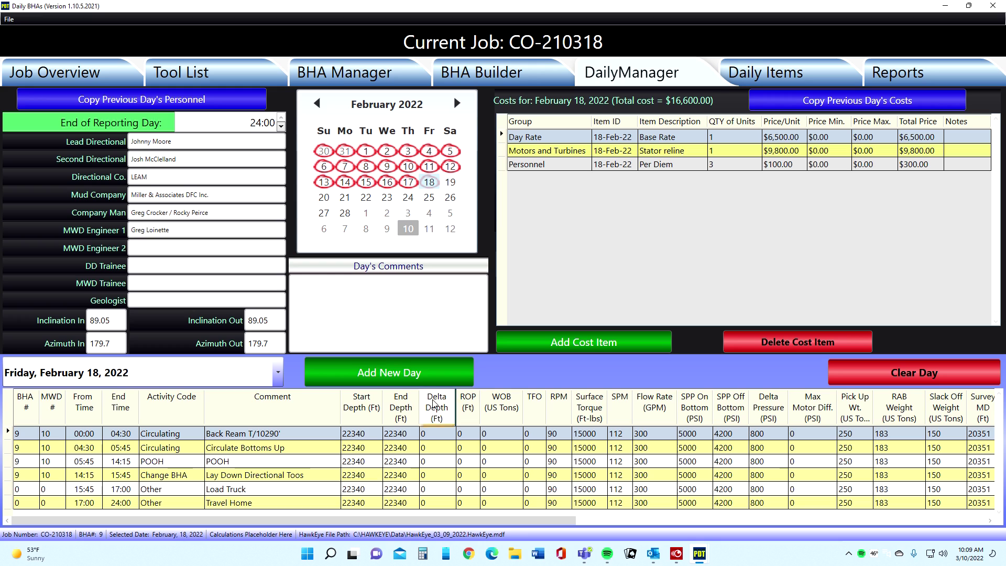
left_click(401, 73)
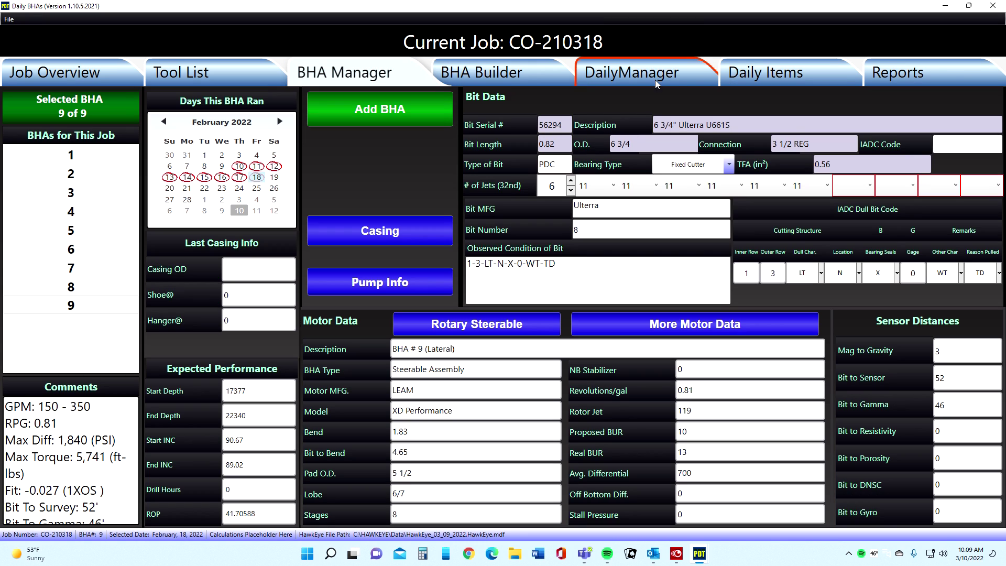
left_click(186, 70)
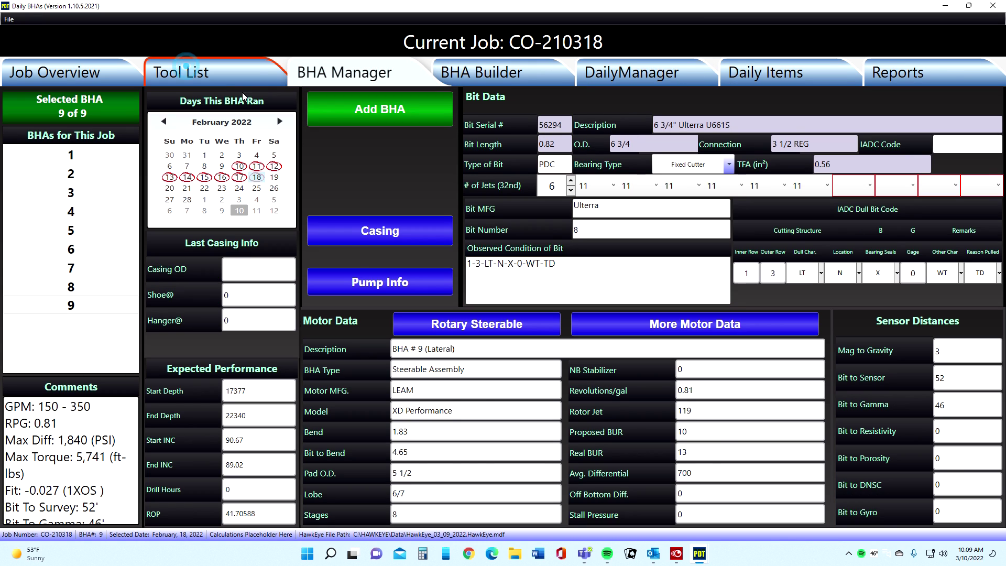
Look through the tool groups in the tool list of job CO-210318.
scroll(371, 260, "down", 5)
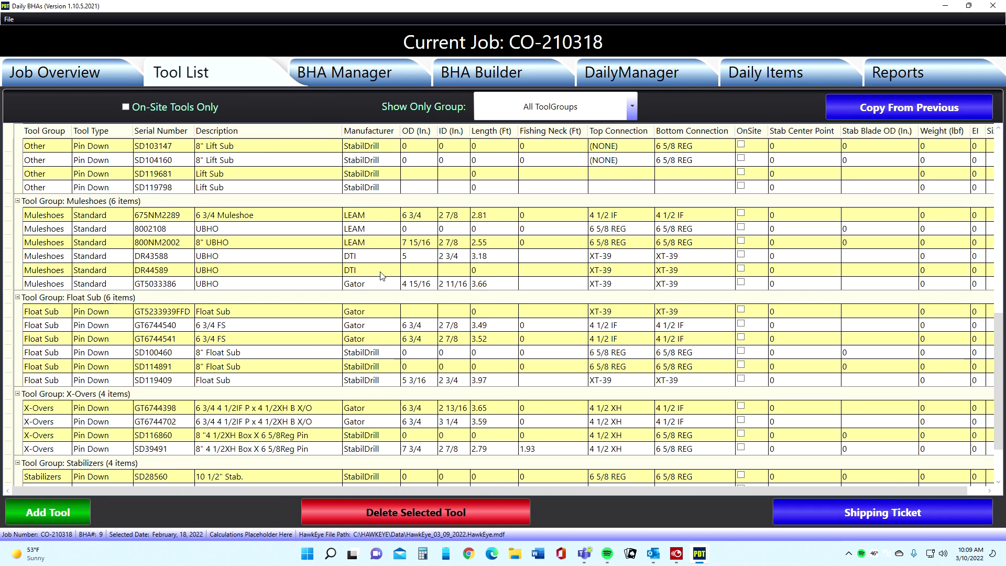
scroll(378, 270, "up", 10)
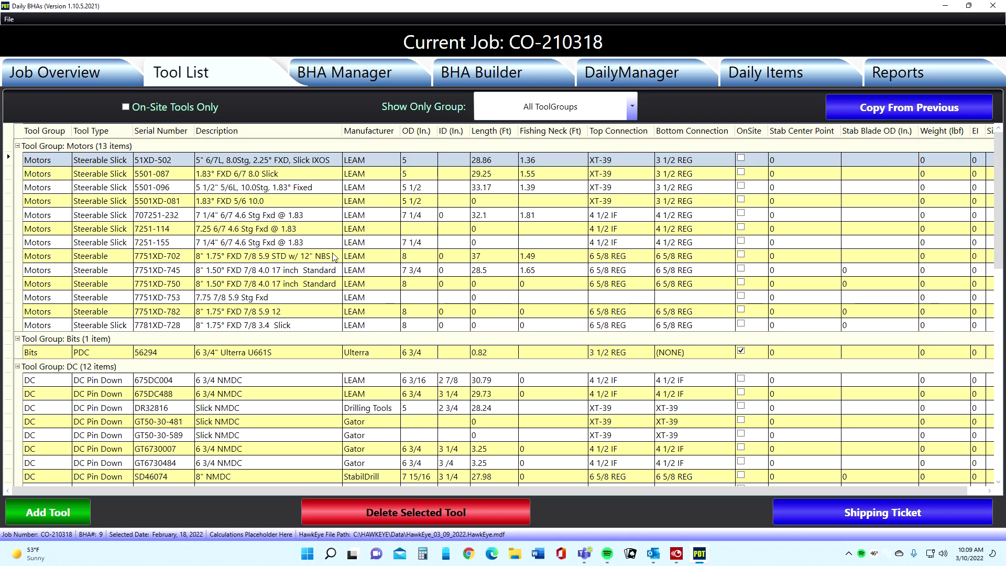
scroll(338, 226, "down", 5)
scroll(343, 229, "up", 5)
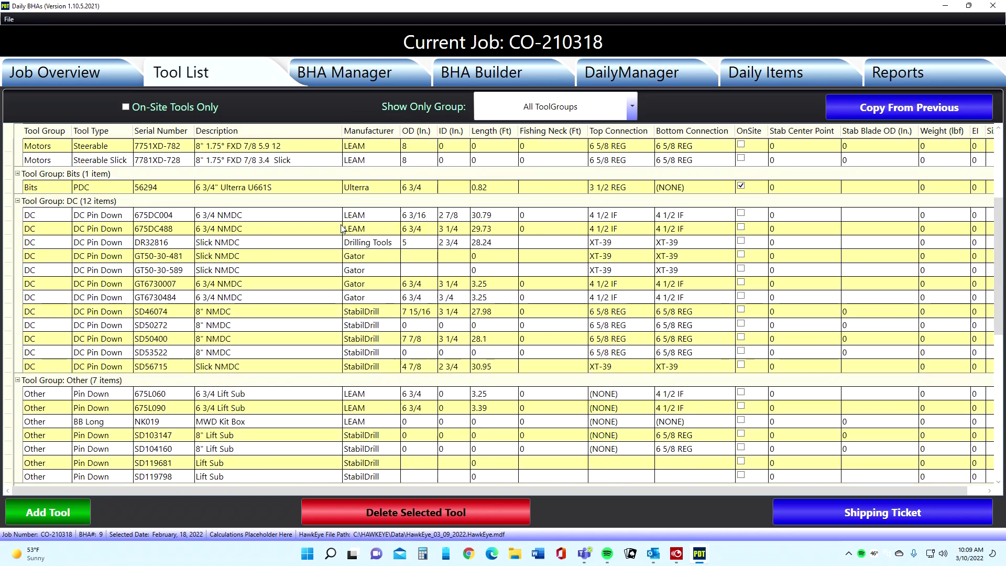
Preview the Daily Report of job CO-210318 for 2/18/2022 and return to the job overview.
left_click(900, 76)
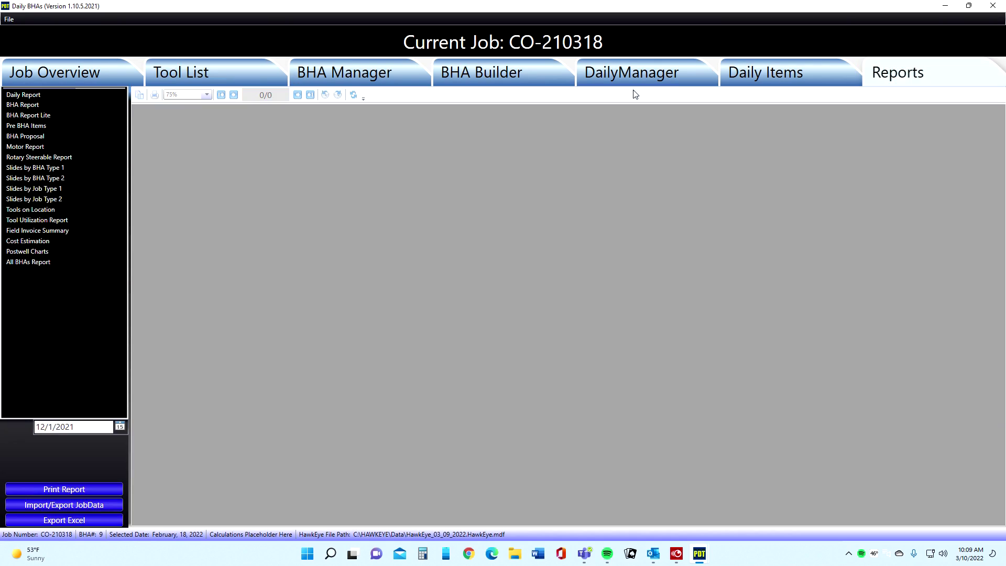
left_click(18, 97)
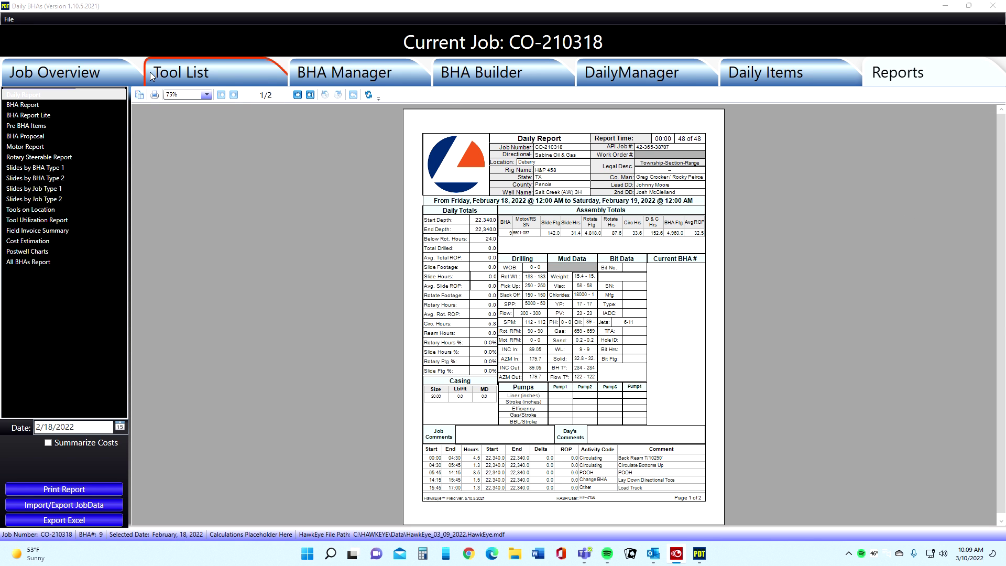
left_click(119, 82)
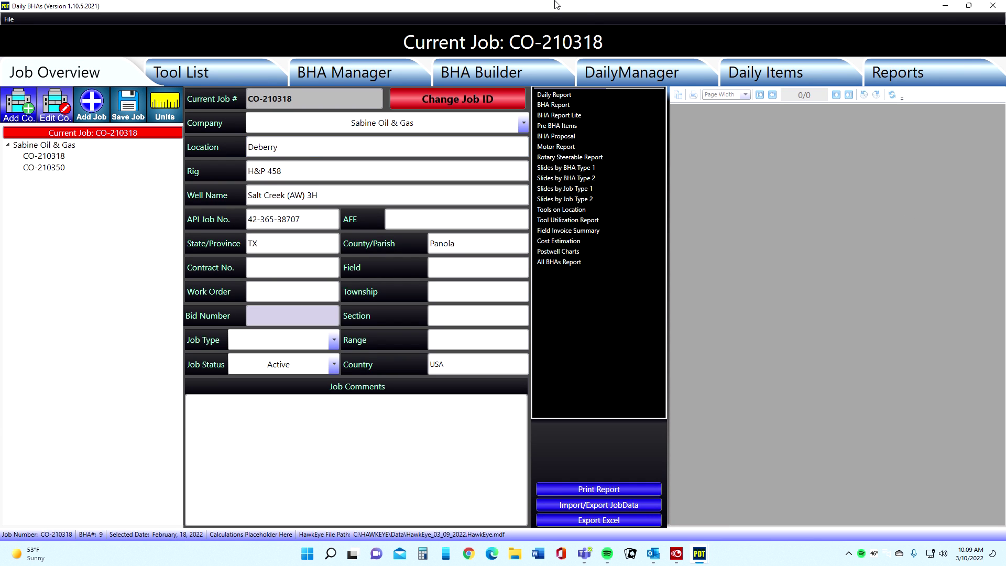
Switch back to HawkEye with the ST01 - ST01 curve of slot #3H in the 3D view.
left_click(945, 6)
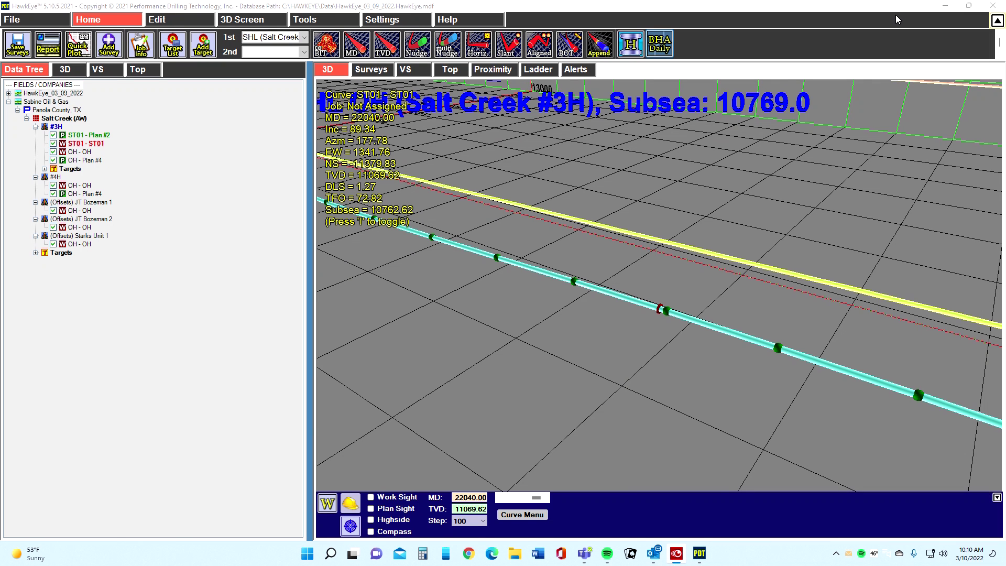
scroll(640, 280, "down", 1)
left_click(983, 434)
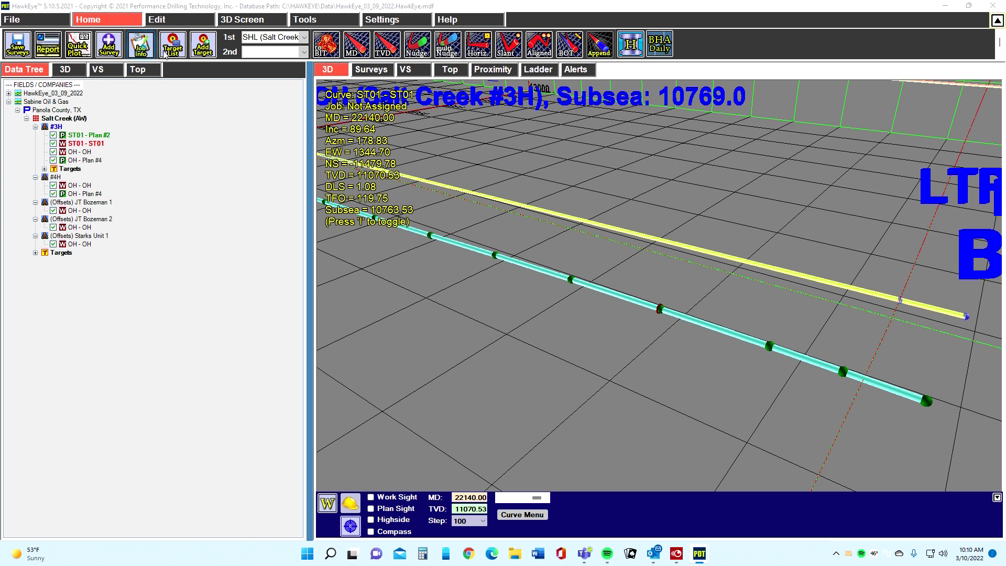
left_click(142, 48)
left_click(472, 153)
left_click(472, 153)
left_click(503, 158)
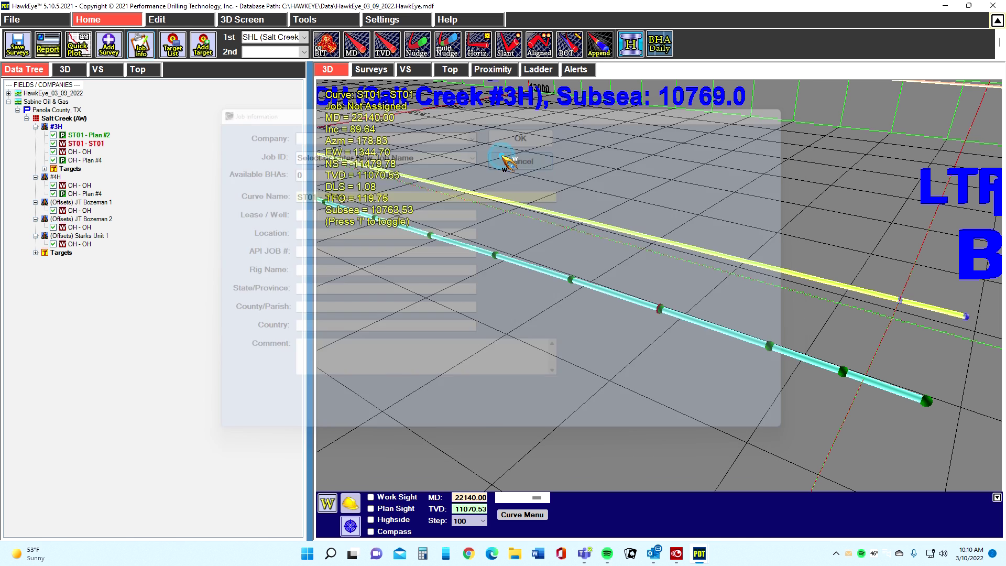
Assign company Sabine Oil & Gas and job CO-210318 to the ST01 - ST01 curve in its job information.
left_click(139, 47)
left_click(472, 132)
left_click(361, 141)
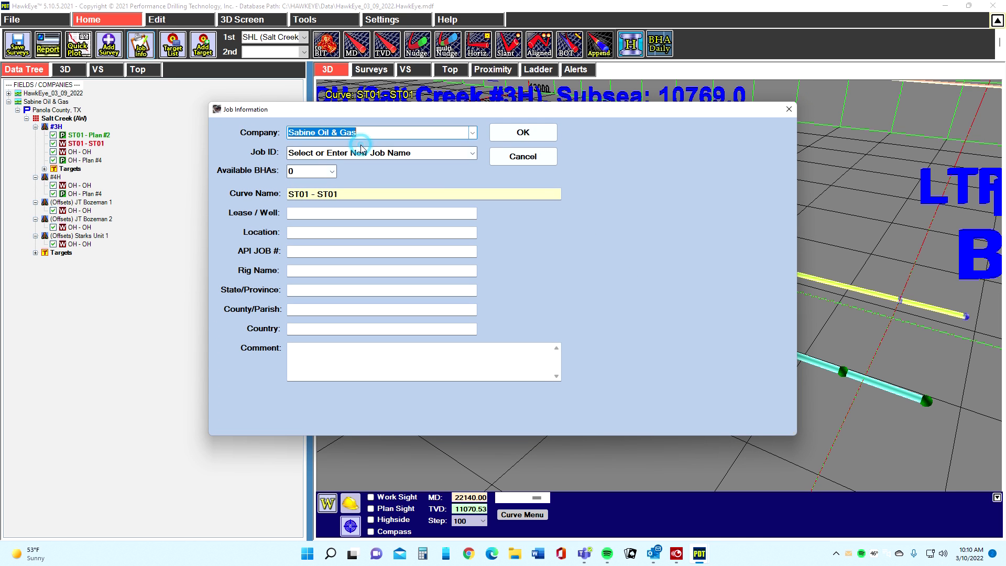
left_click(472, 153)
key("Down")
key("Return")
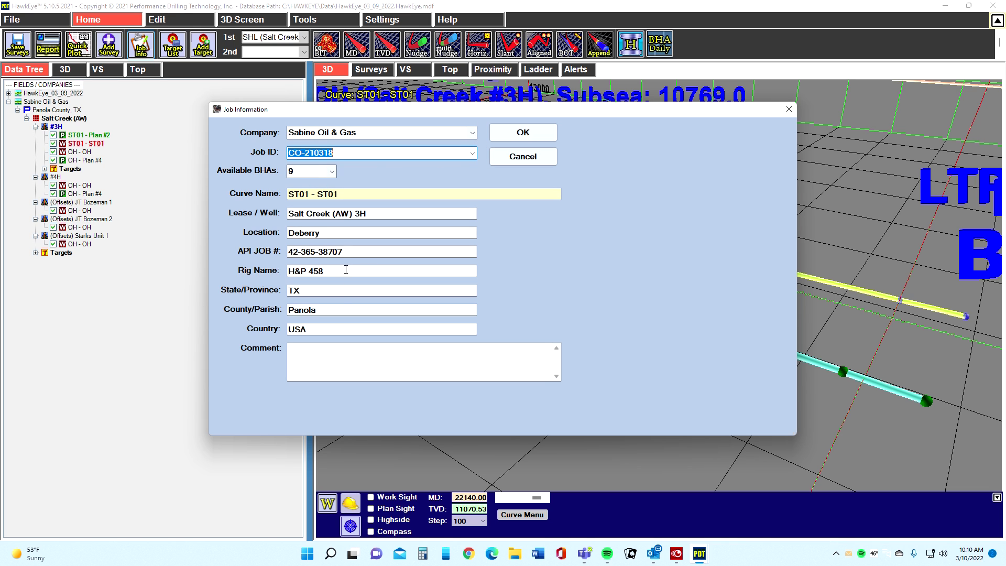
left_click(523, 132)
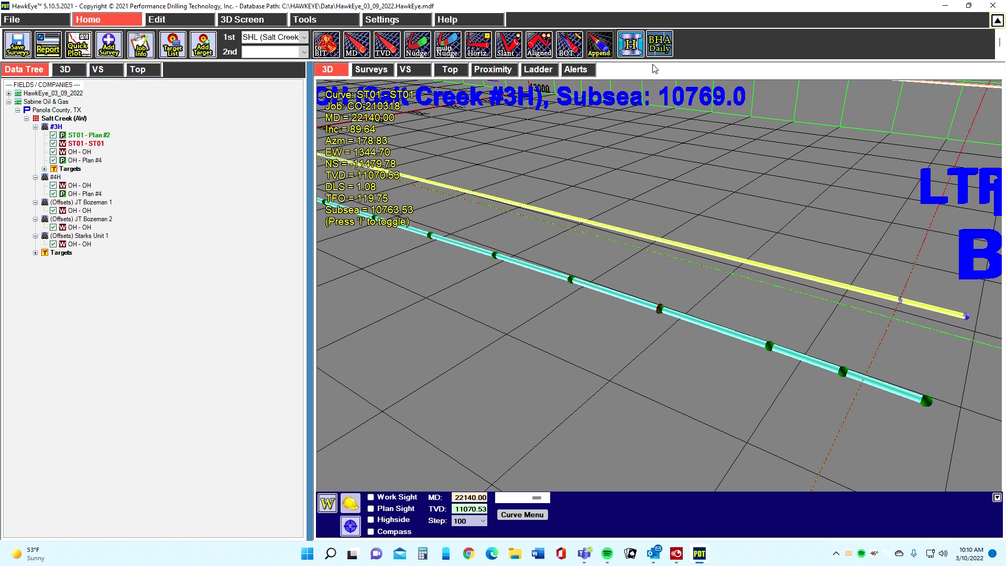
Bring Daily BHAs back up from HawkEye, check its job list, and close the Daily BHAs window.
left_click(660, 46)
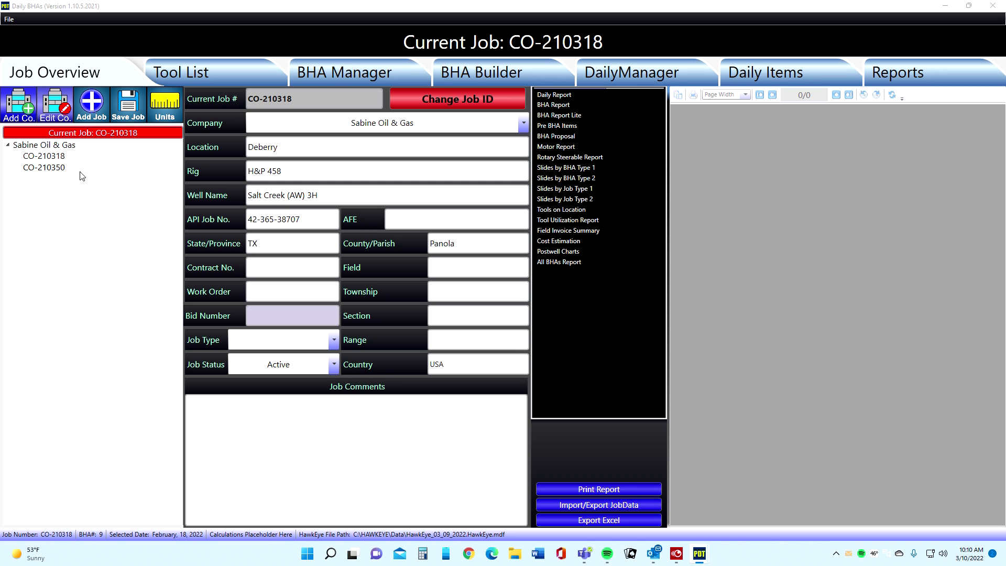
left_click(701, 553)
left_click(858, 464)
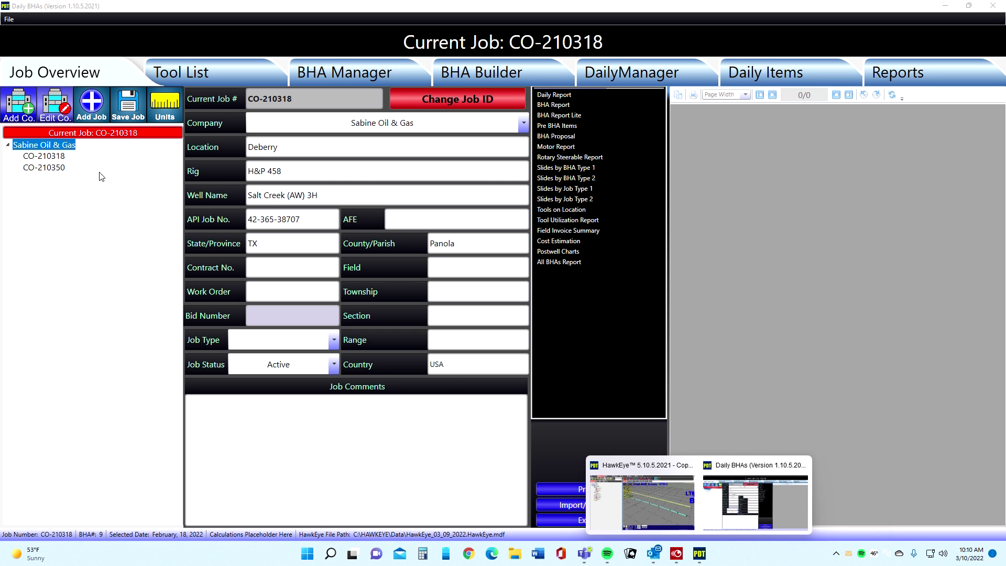
left_click(62, 168)
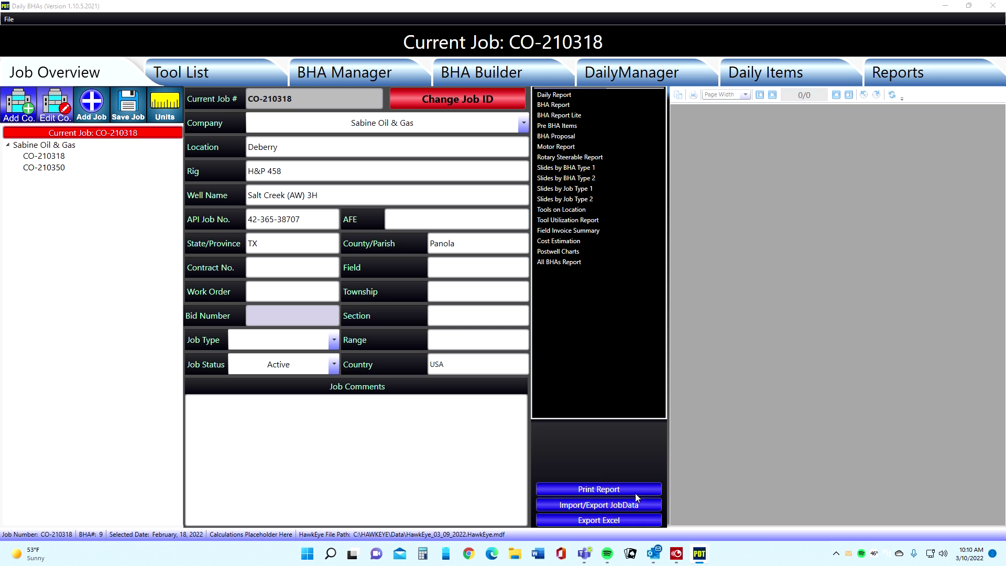
mouse_move(699, 553)
left_click(857, 465)
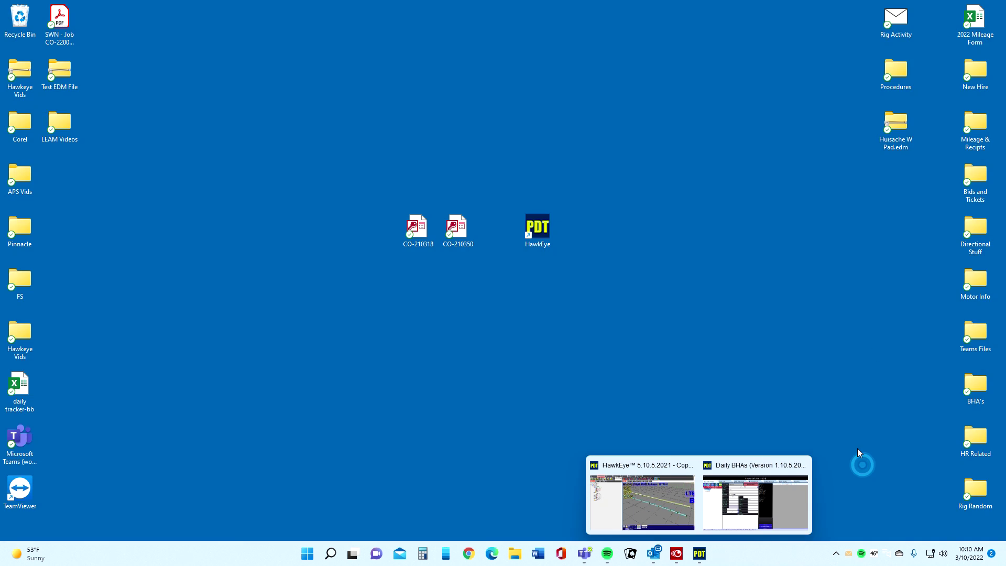
left_click(803, 466)
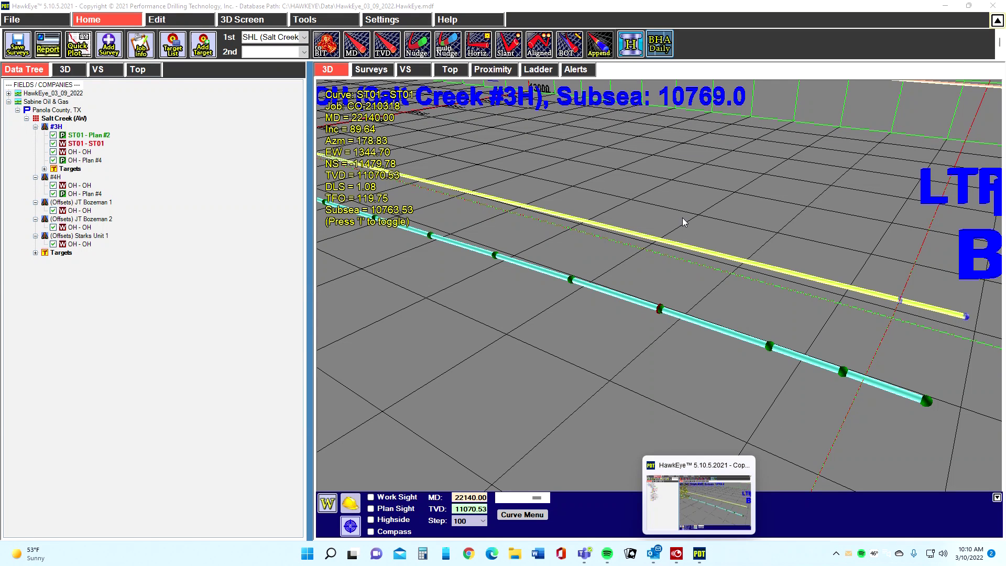
Reopen Daily BHAs from HawkEye and accept viewing job CO-210350 without associating it to the curve.
left_click(661, 48)
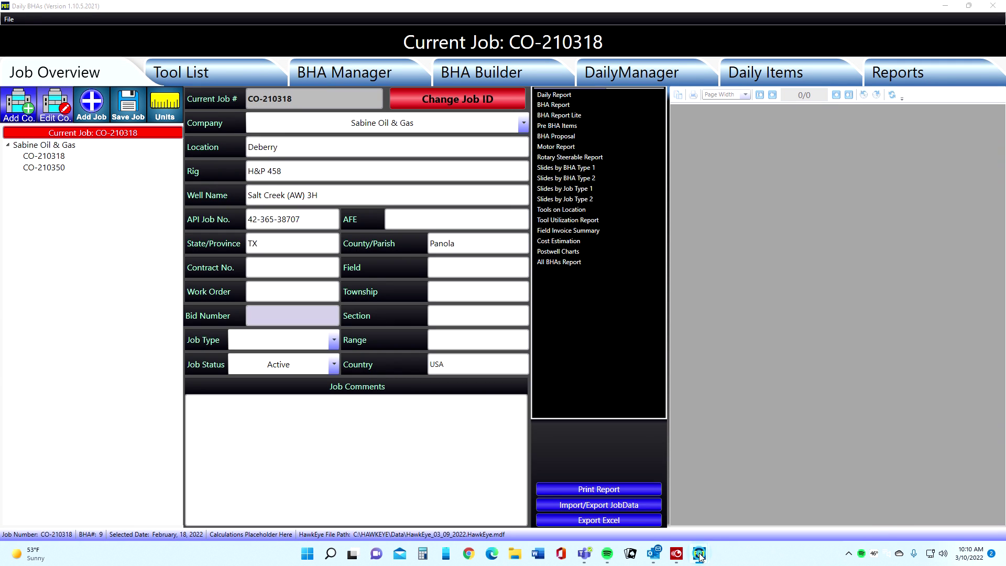
mouse_move(714, 551)
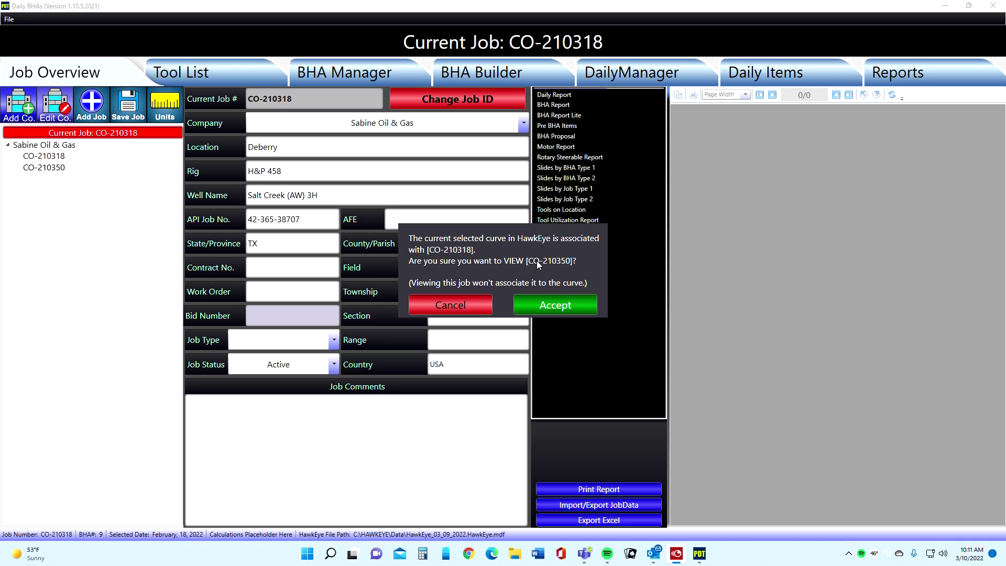
left_click(555, 307)
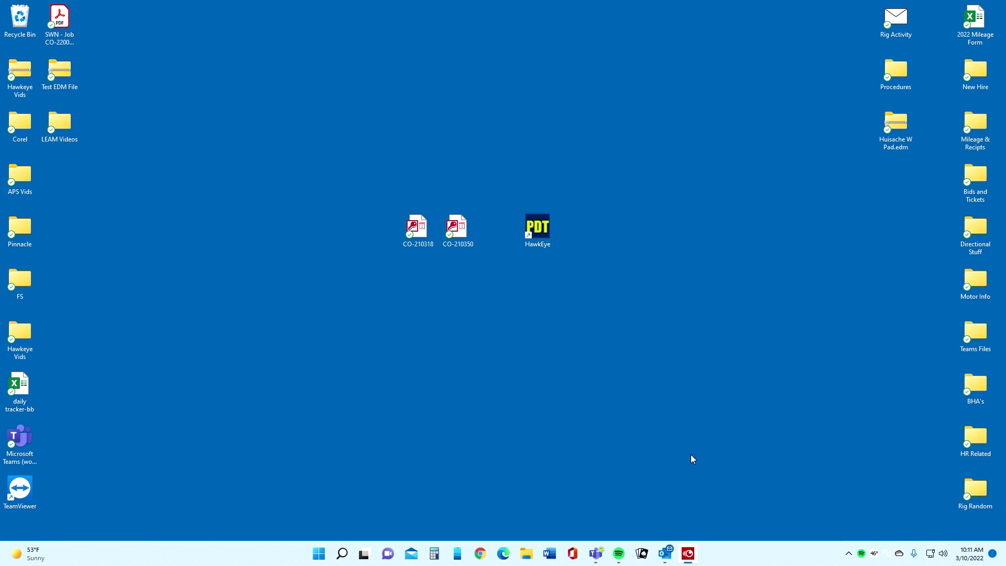
Relaunch HawkEye and set #4H as the referenced slot/wellhead.
left_click(546, 228)
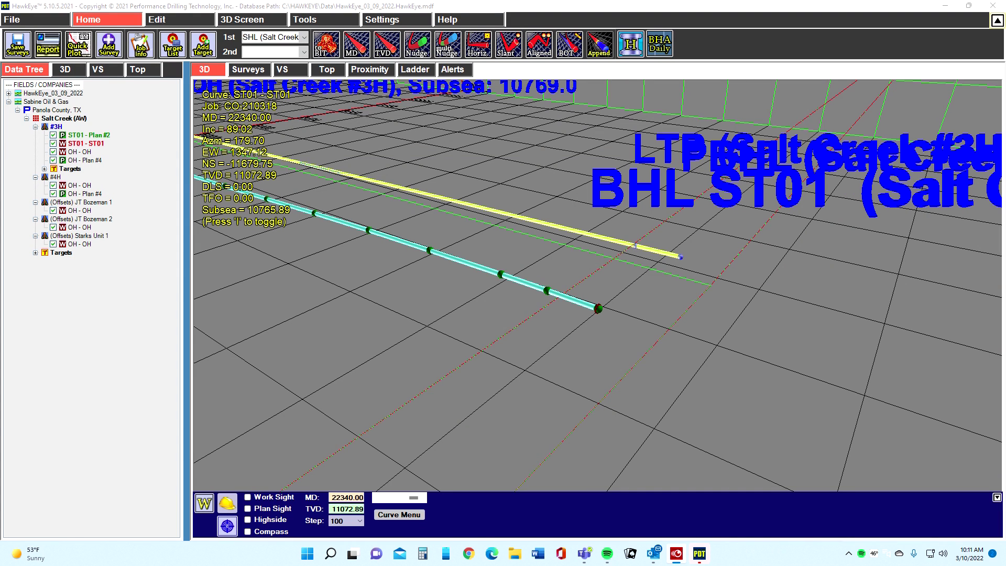
right_click(58, 177)
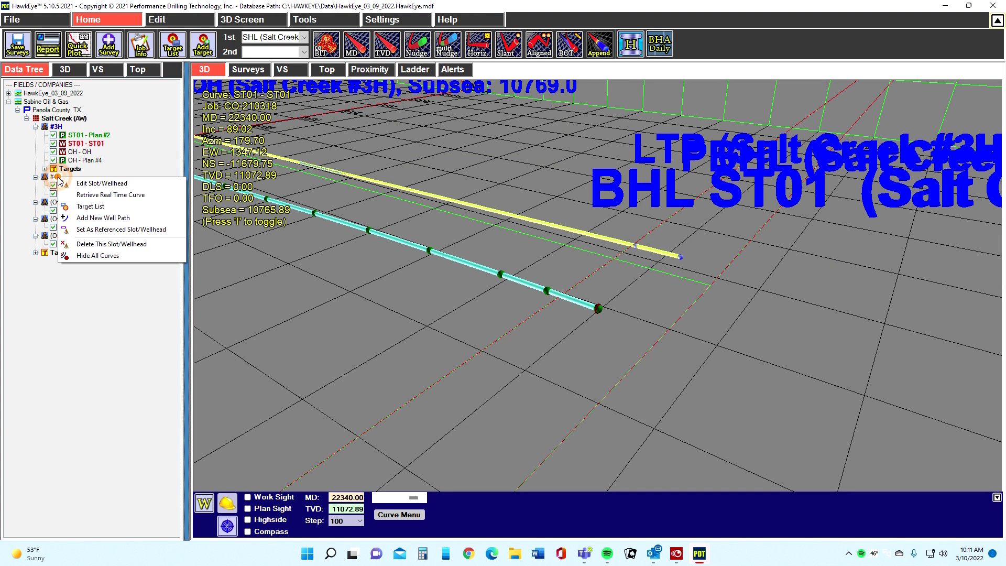
left_click(114, 229)
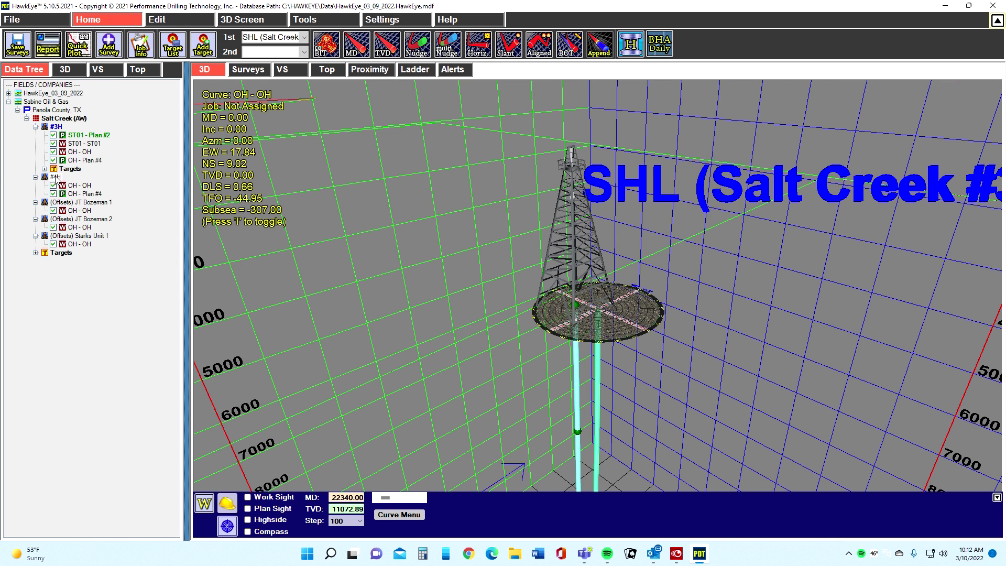
Assign company Sabine Oil & Gas and job CO-210350 to the OH - OH curve of slot #4H.
left_click(142, 47)
left_click(471, 132)
left_click(358, 145)
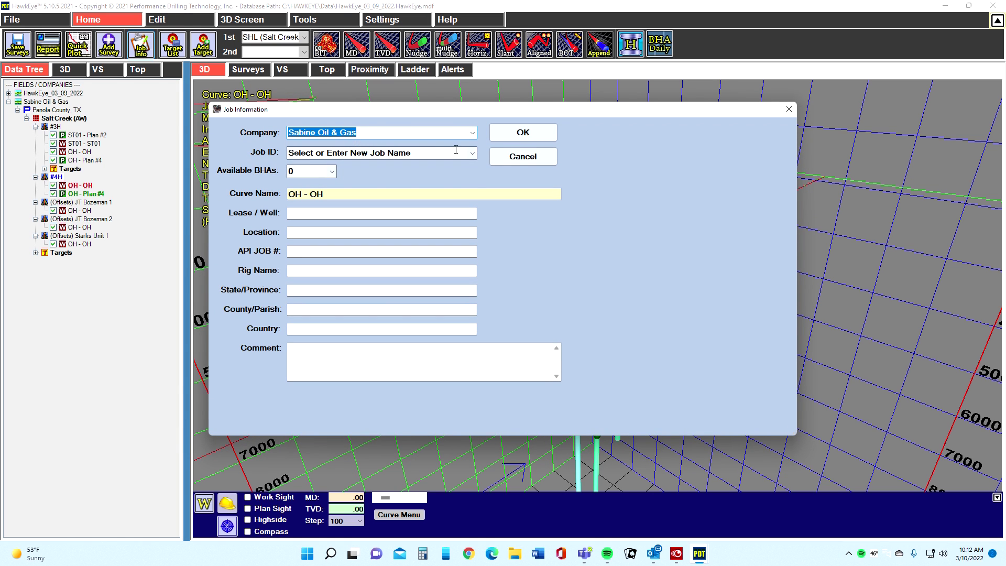
left_click(472, 153)
left_click(330, 183)
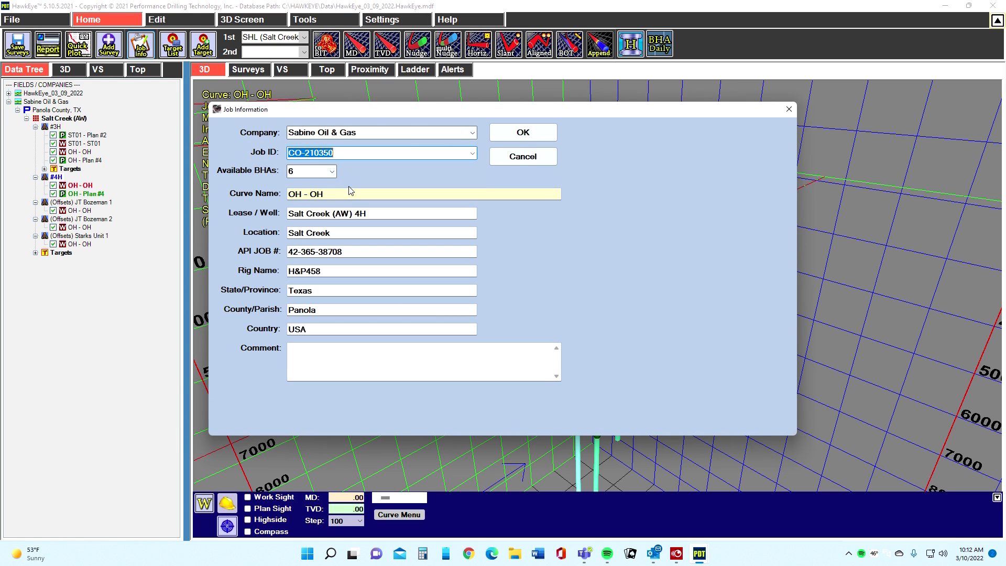
left_click(516, 141)
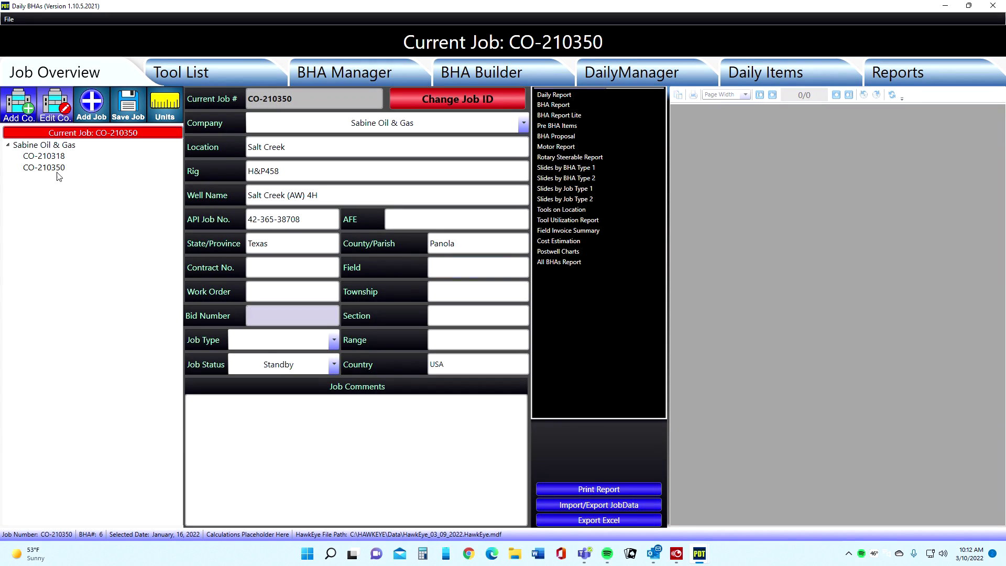
Check job CO-210350 in the Daily BHAs job overview and switch back to HawkEye.
left_click(52, 169)
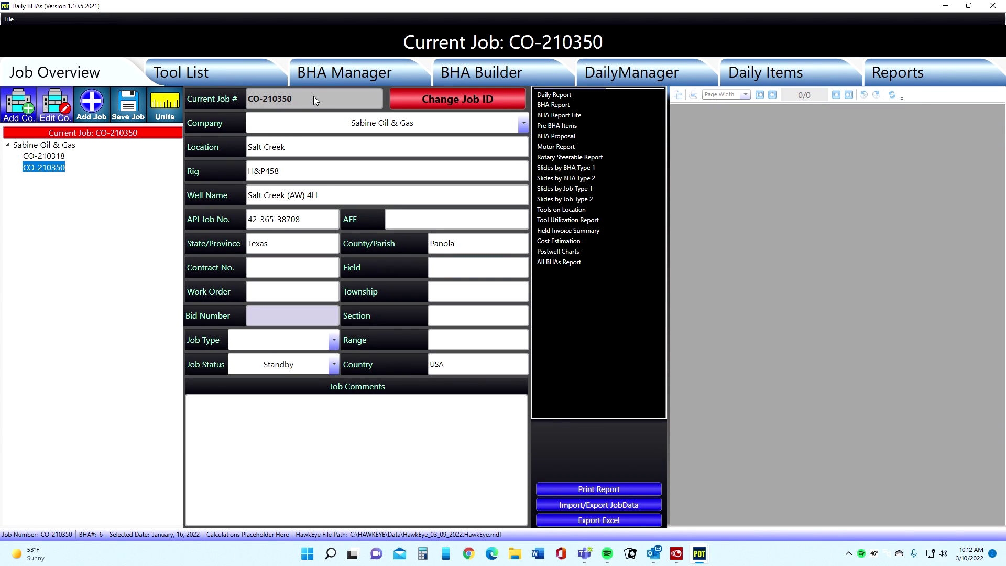
mouse_move(695, 556)
left_click(629, 487)
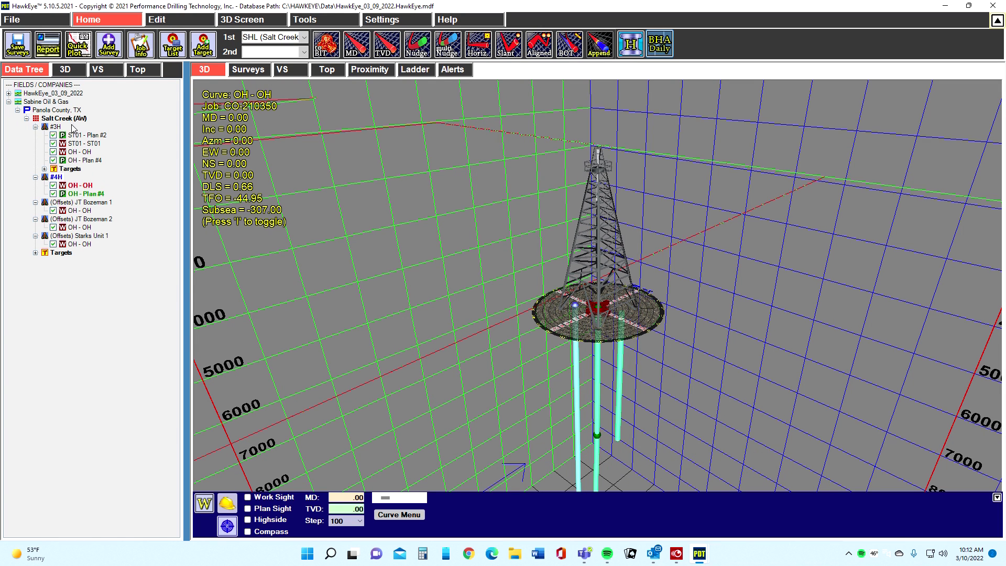
Set #3H as the referenced slot/wellhead in HawkEye and select job CO-210318 in Daily BHAs.
right_click(55, 127)
left_click(111, 177)
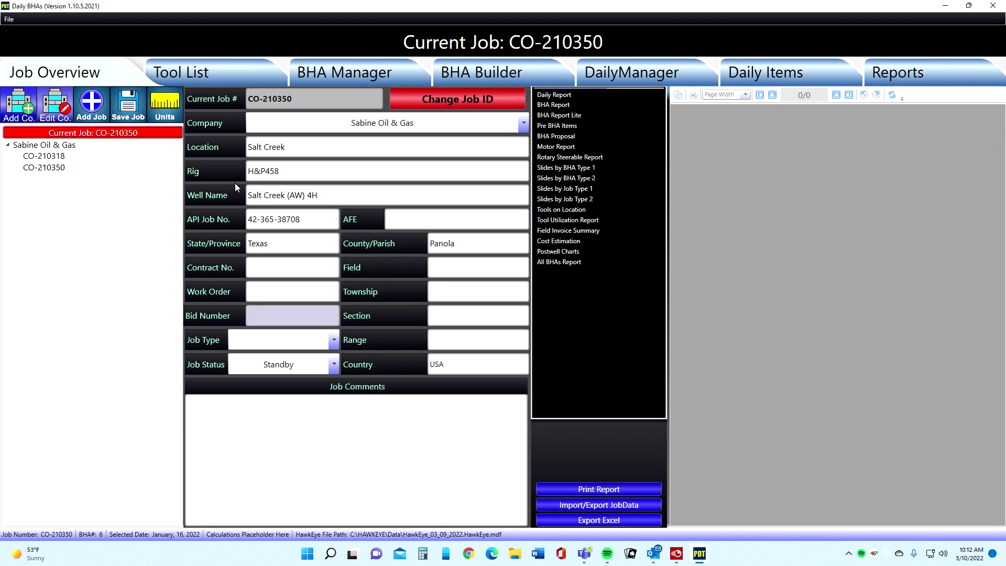
left_click(53, 156)
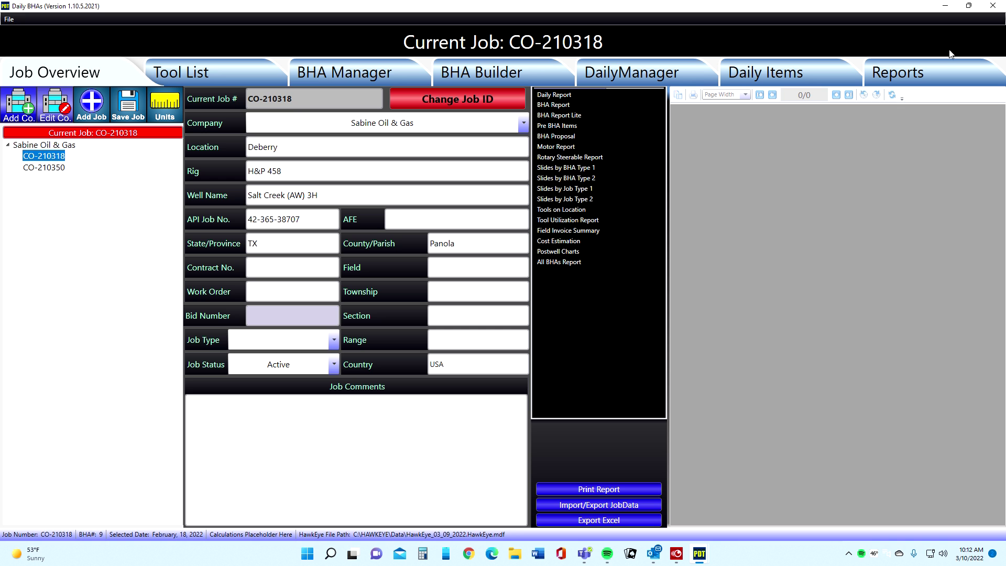
Close both Daily BHAs and HawkEye and relaunch HawkEye from the desktop.
left_click(991, 6)
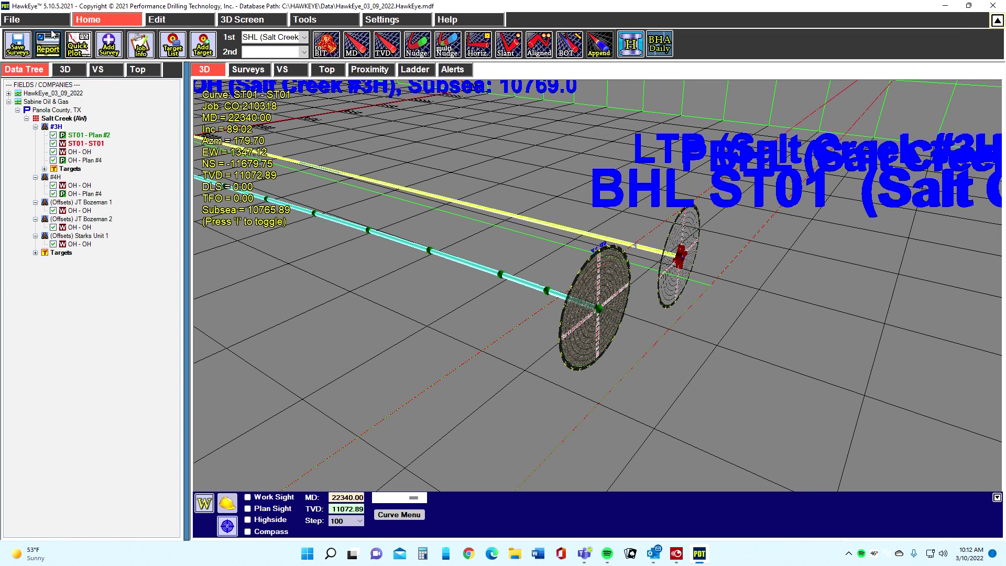
left_click(993, 7)
left_click(844, 101)
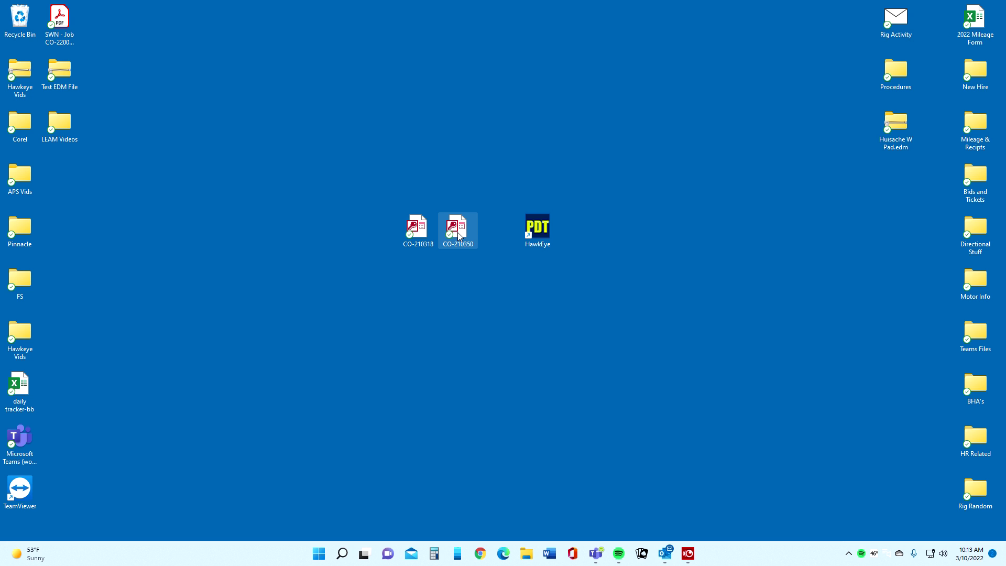
left_click(550, 227)
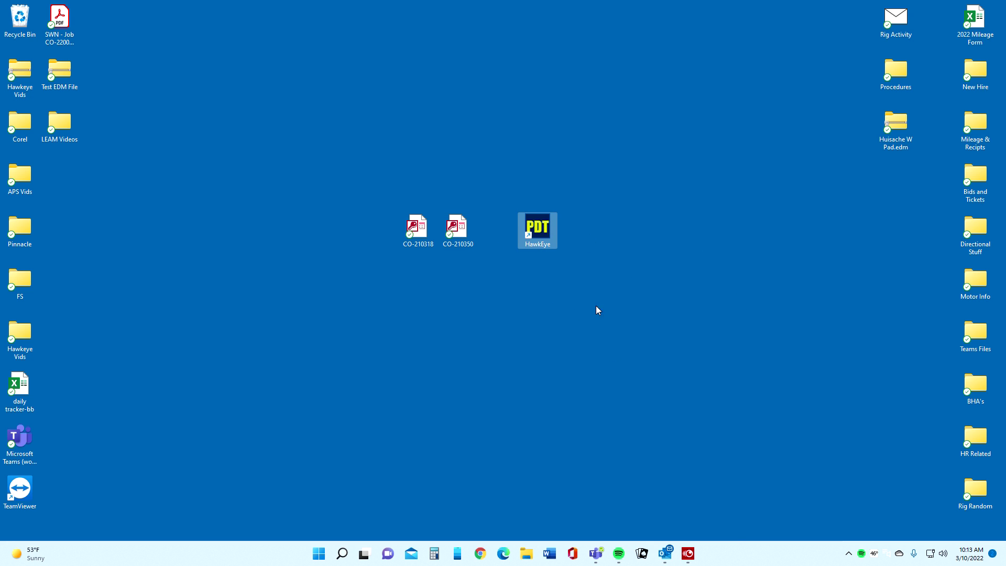
key("Return")
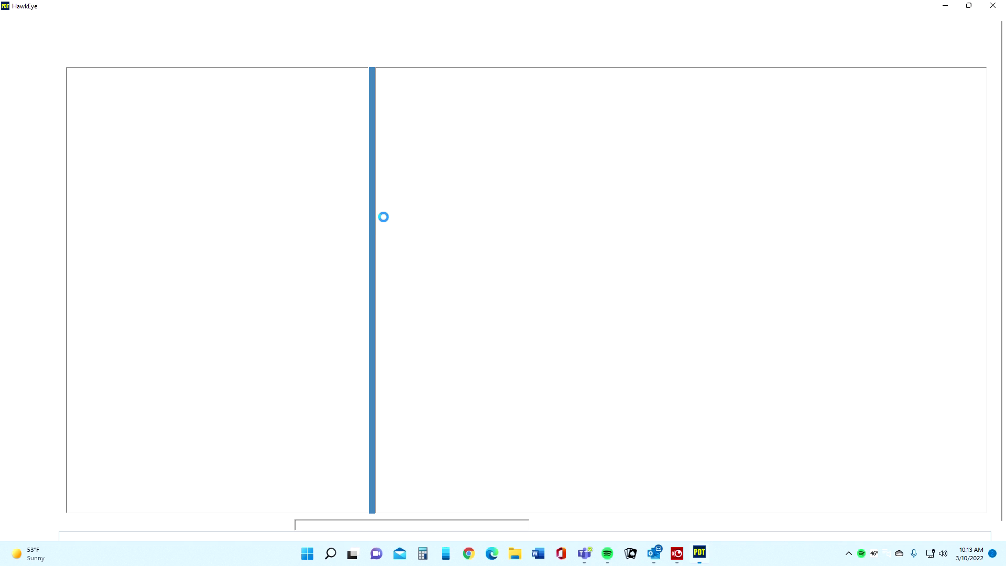